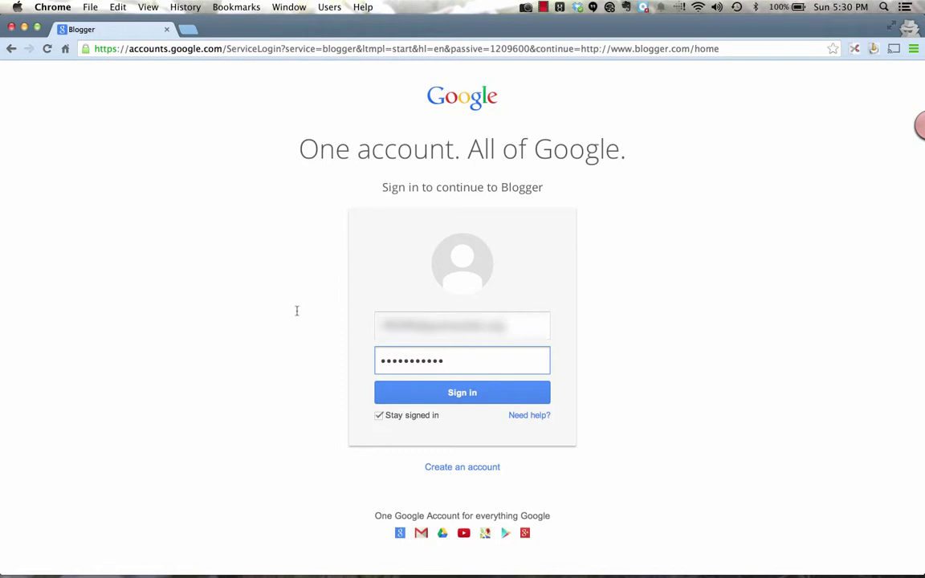
- Sign in and set up a limited Blogger profile, entering the owner's first name and last initial as the display name
left_click(454, 394)
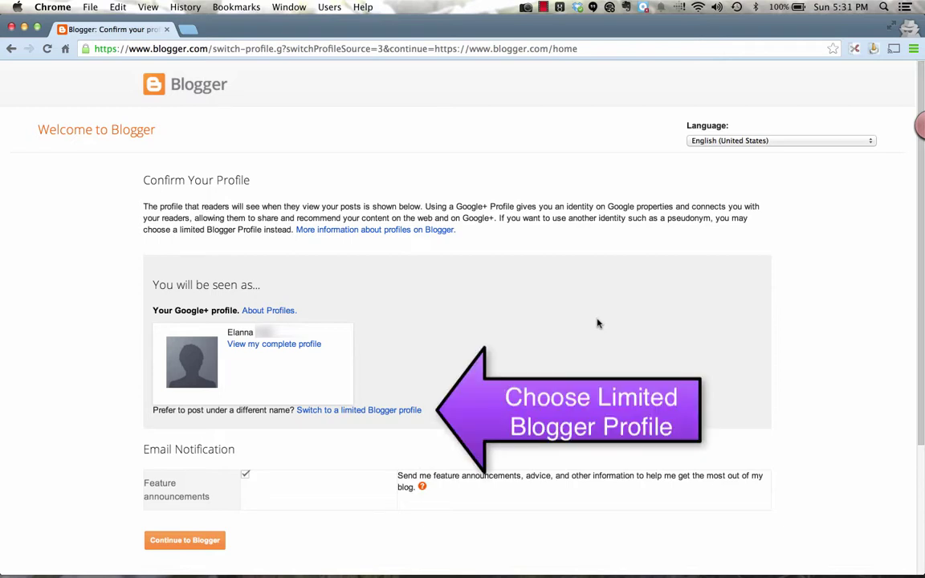
left_click(355, 412)
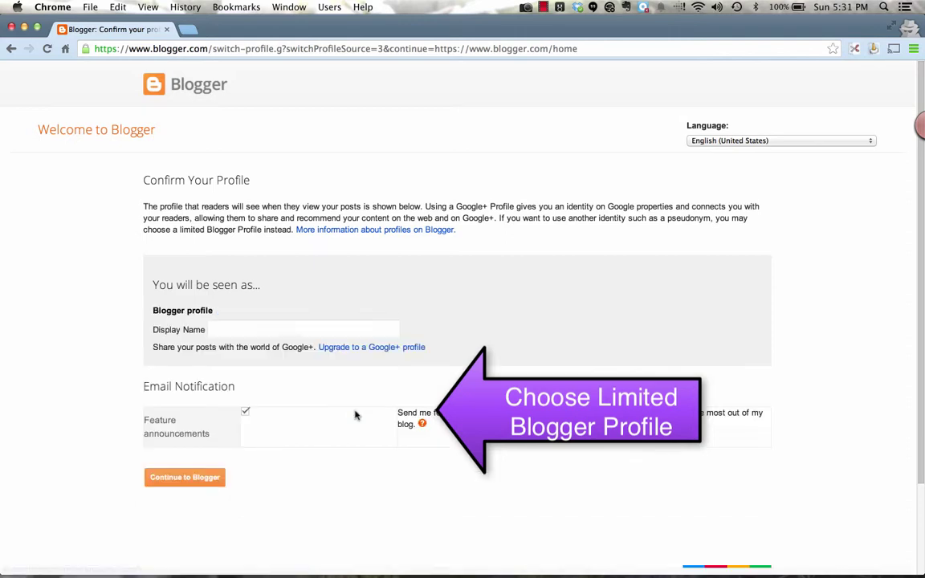
left_click(272, 328)
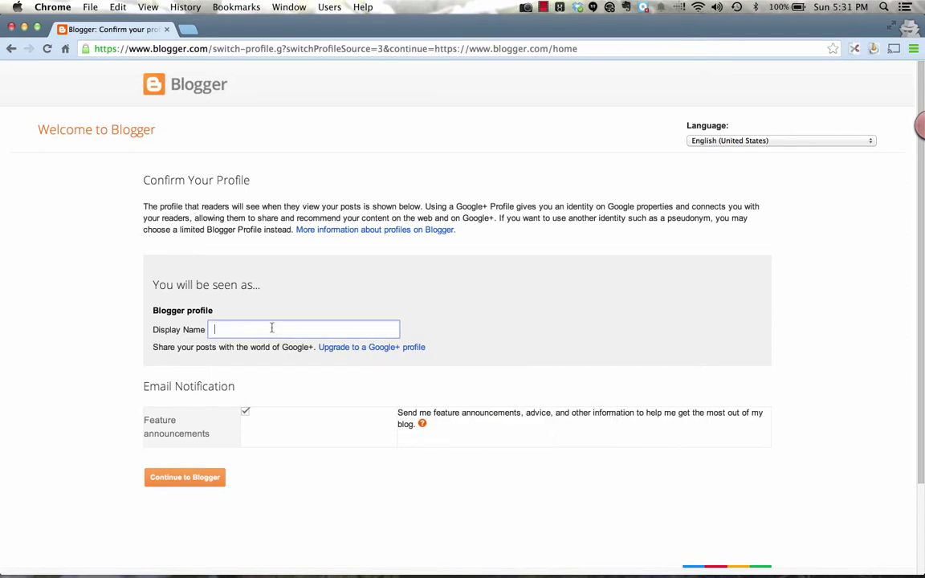
type("Elanna V.")
left_click(186, 480)
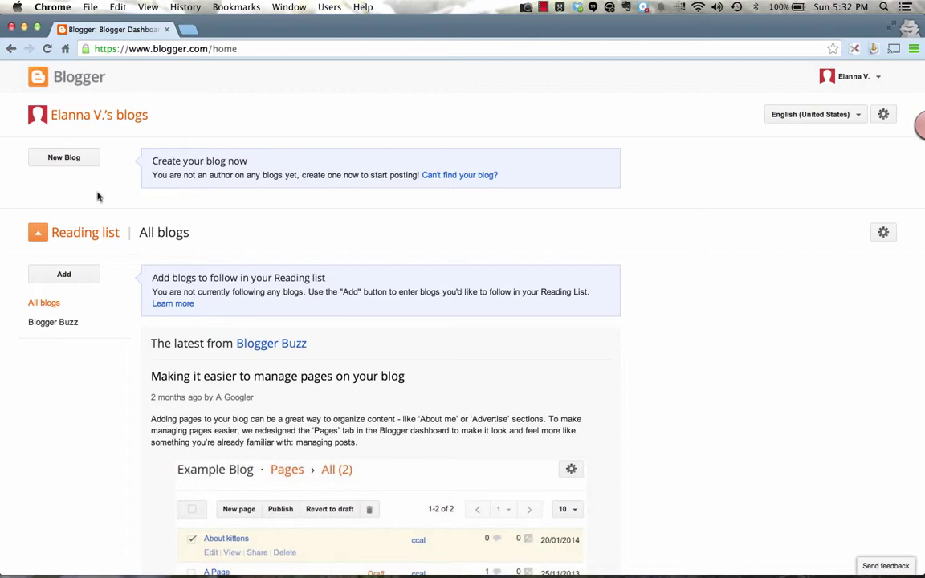
- Start a new blog titled with the owner's first name plus "iNaturalist Project", using the first name plus "inaturalist" as its blogspot address
left_click(65, 158)
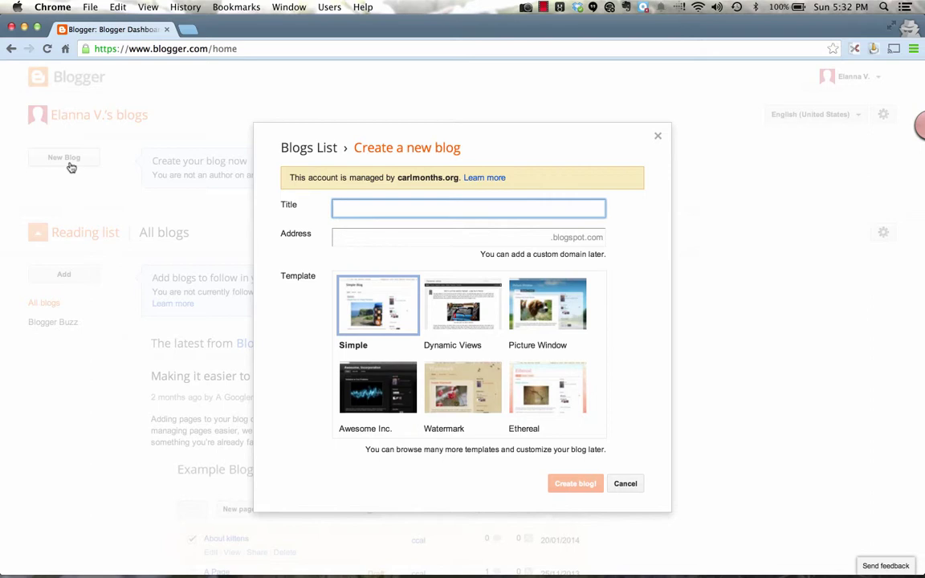
type("Elanna's iNaturalis")
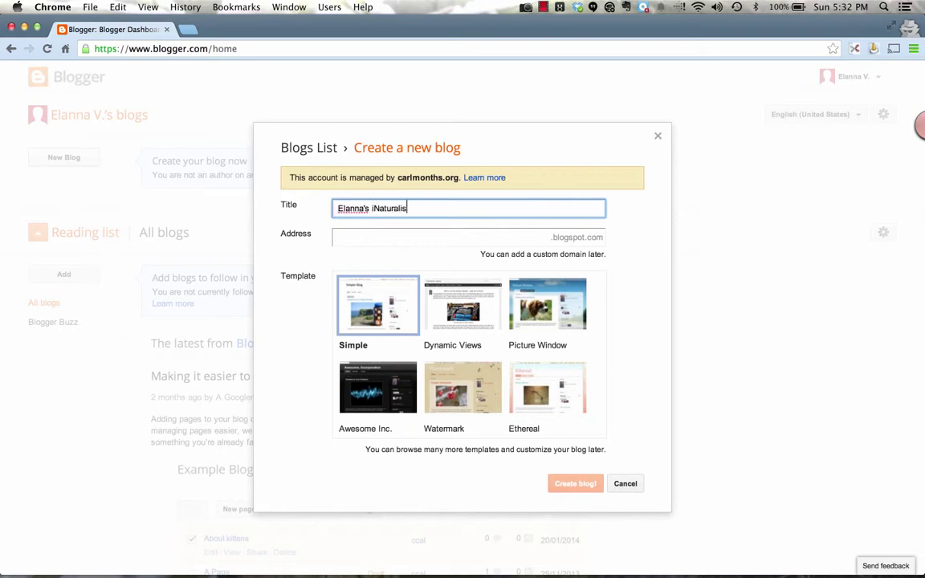
type("t Project")
left_click(373, 234)
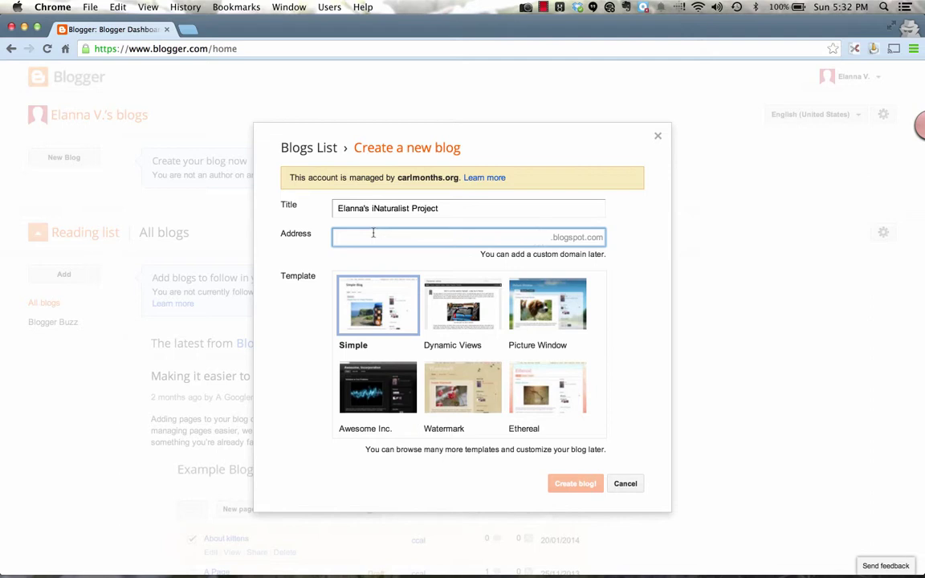
type("elanna")
type("inatu")
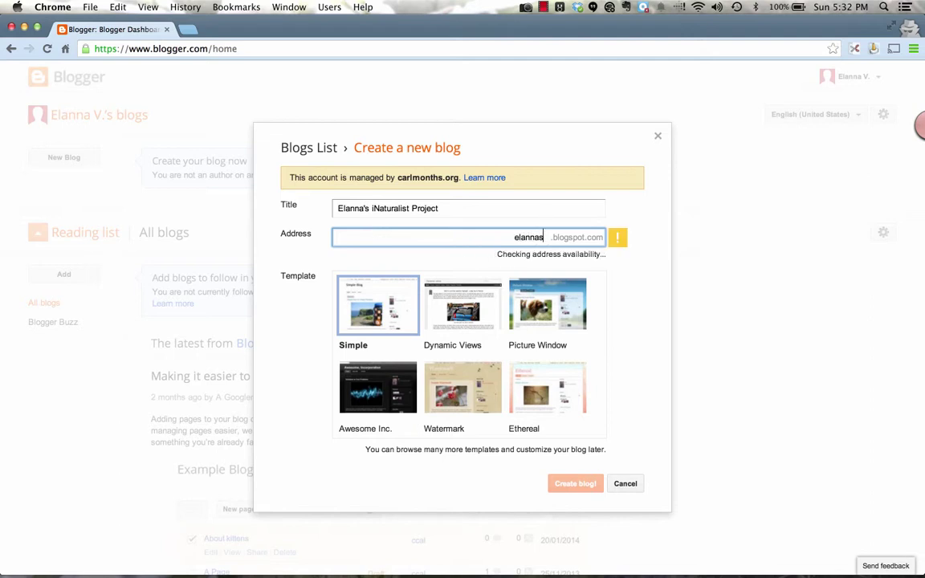
type("ralist")
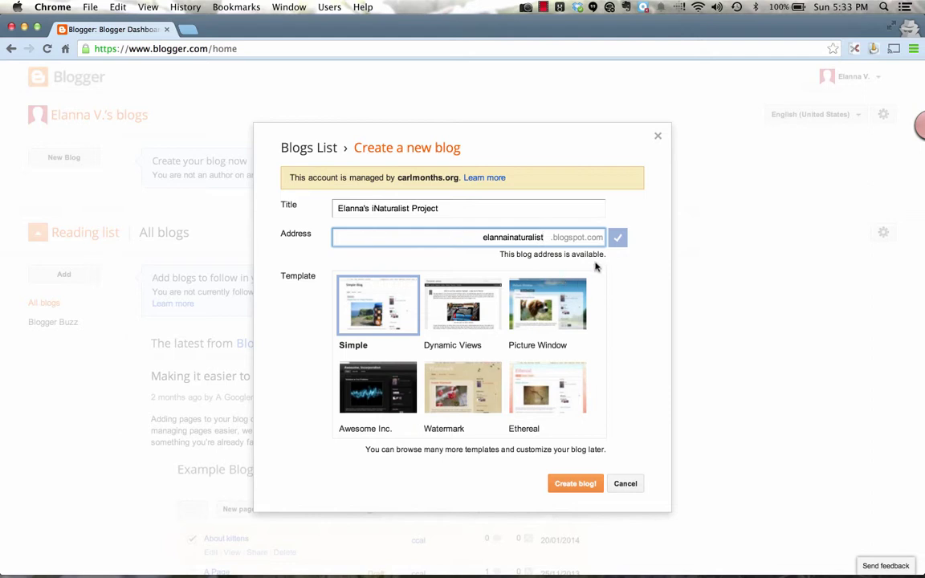
- Look through the available templates and create the blog with the Simple template
scroll(552, 327, "down", 3)
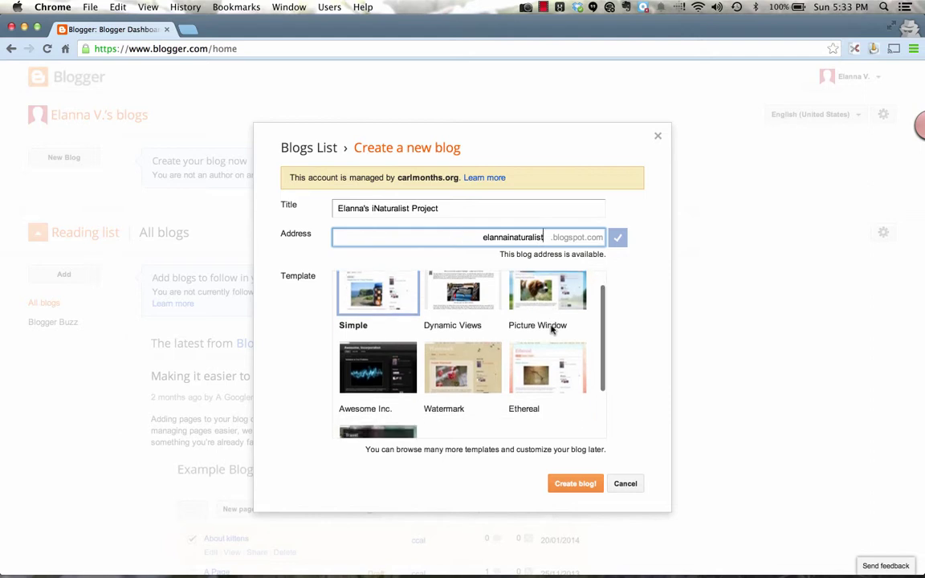
scroll(553, 327, "down", 2)
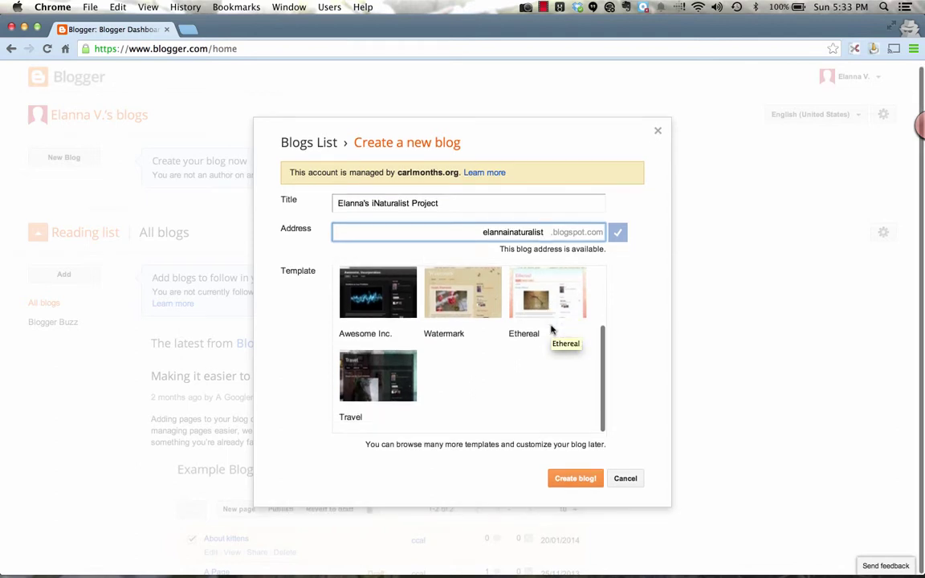
scroll(551, 328, "up", 3)
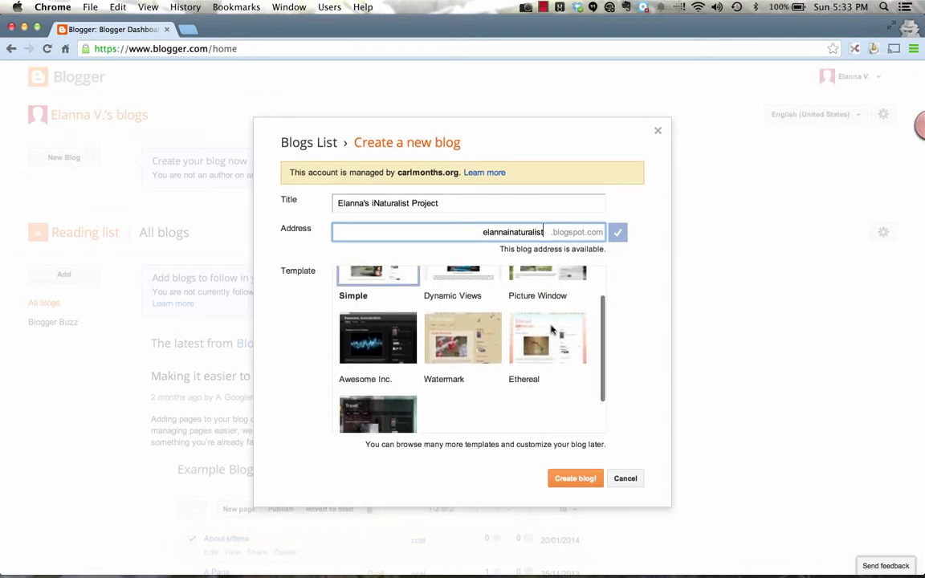
scroll(553, 327, "up", 2)
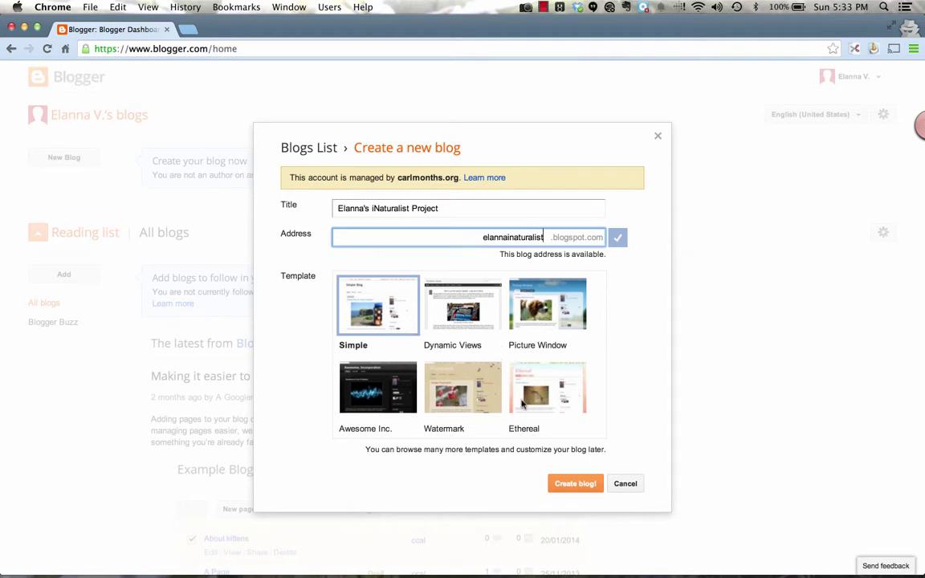
left_click(585, 486)
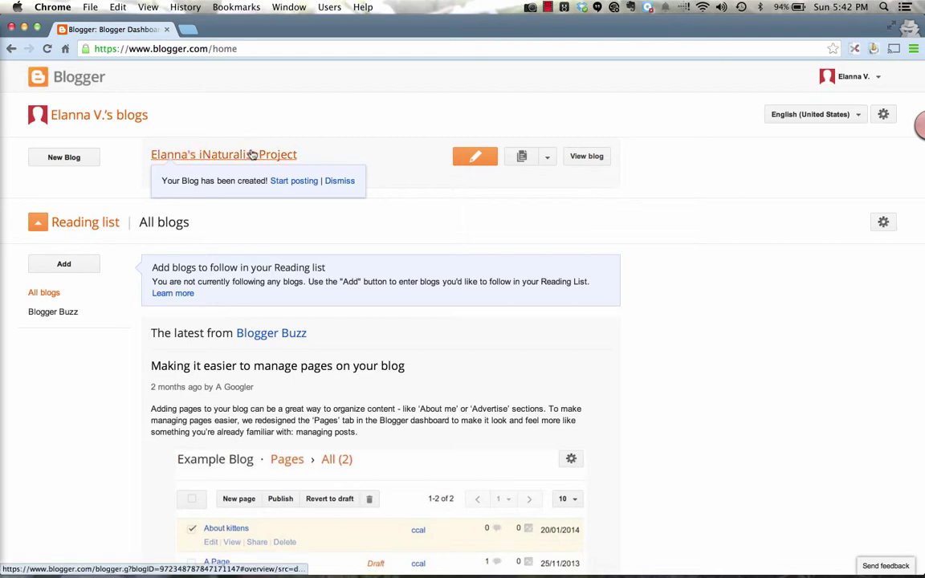
- Create a new stand-alone page titled "About" plus the owner's first name and publish it with an empty body
left_click(523, 159)
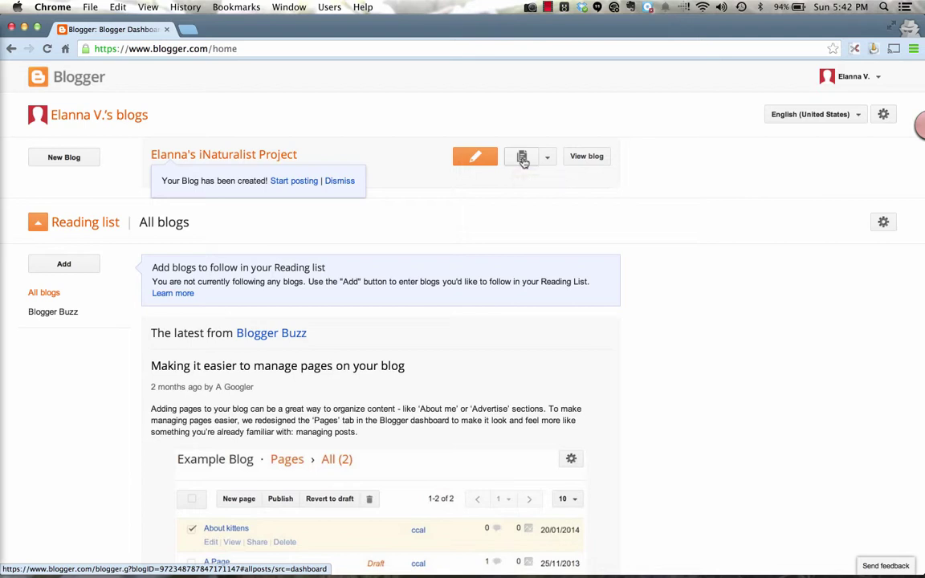
left_click(547, 160)
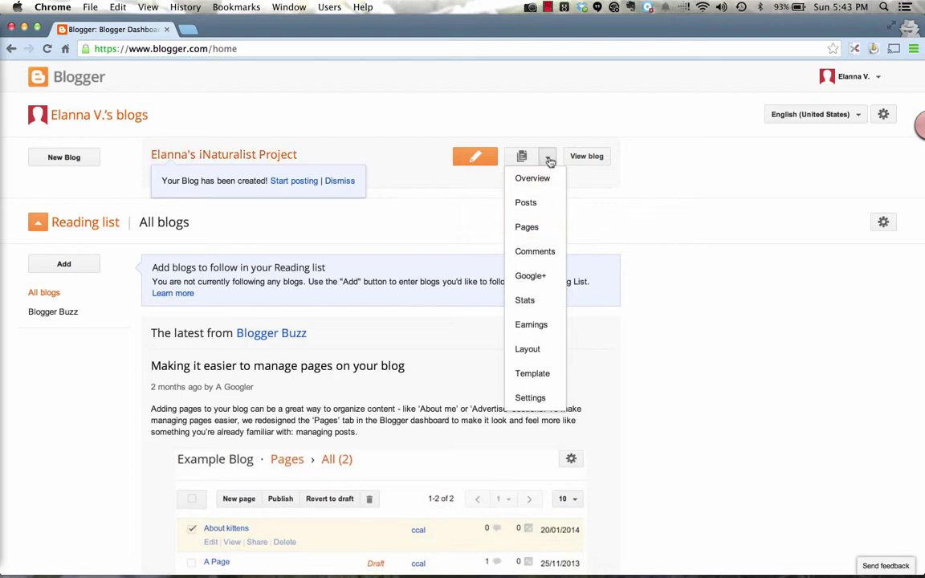
left_click(535, 231)
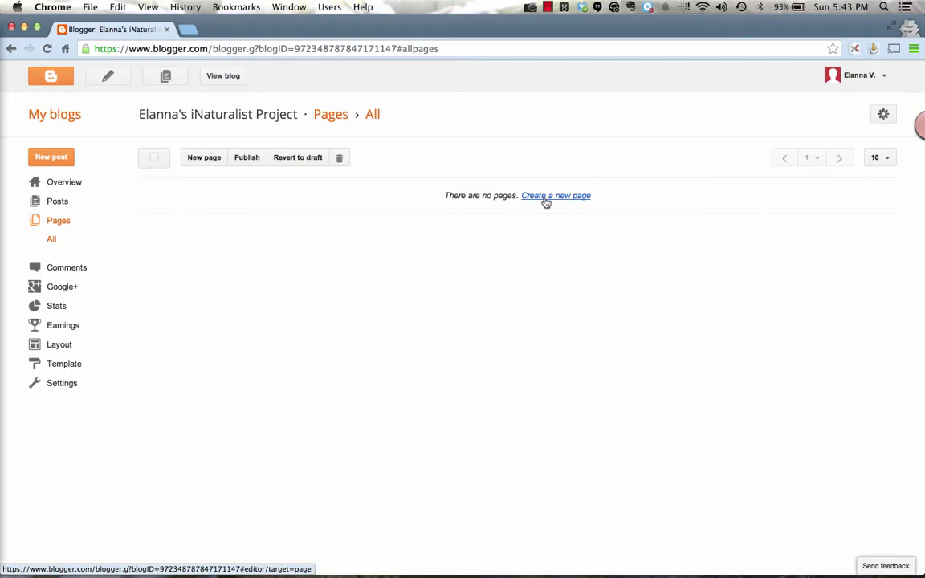
left_click(204, 159)
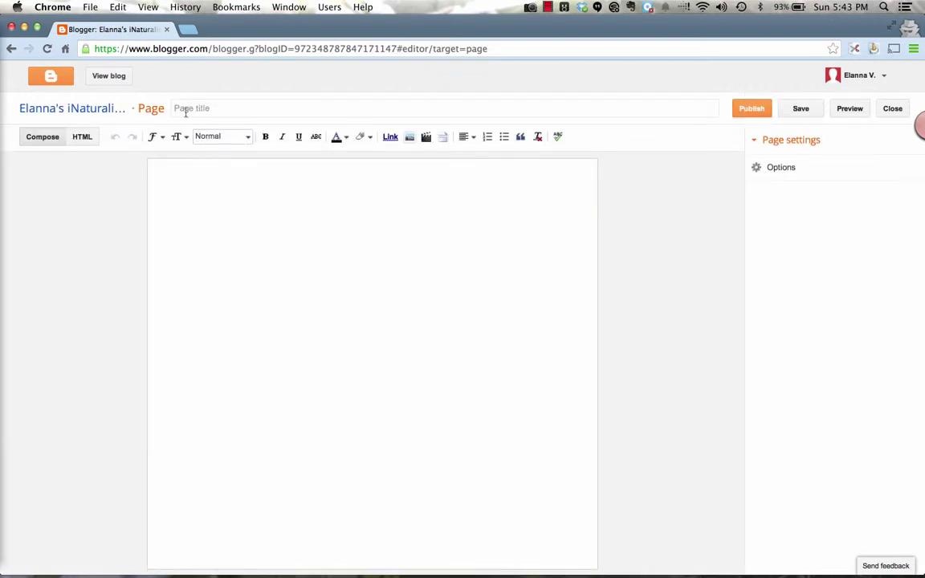
left_click(224, 109)
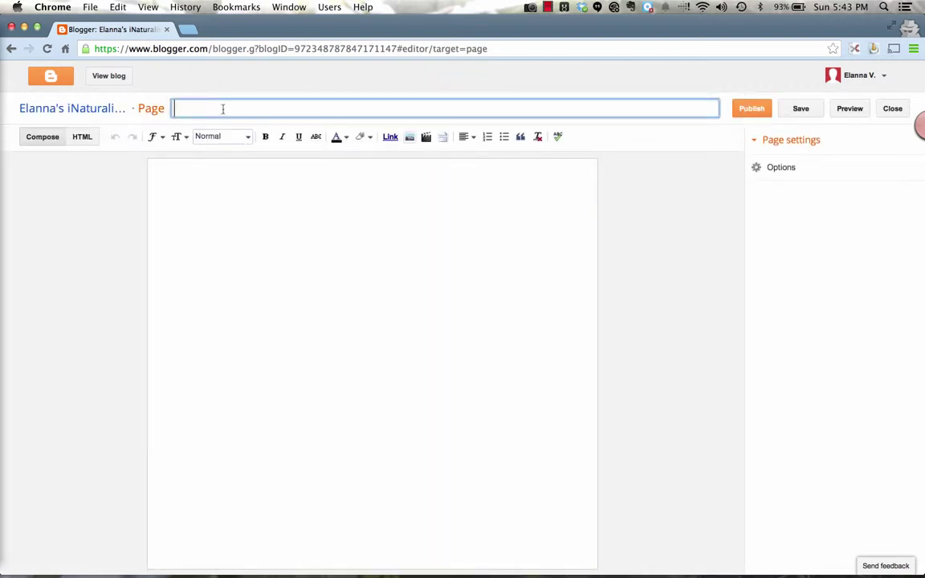
type("About Elanna")
left_click(246, 234)
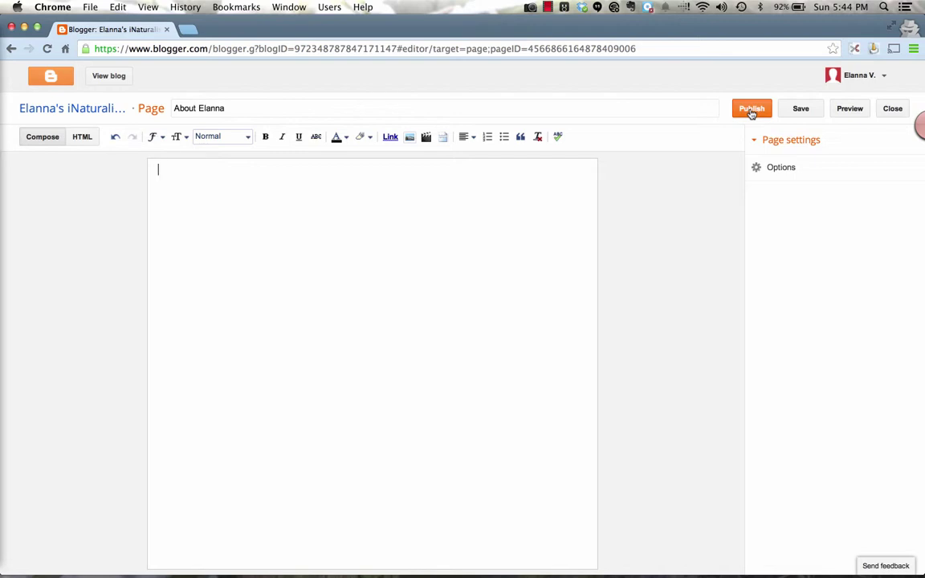
left_click(752, 110)
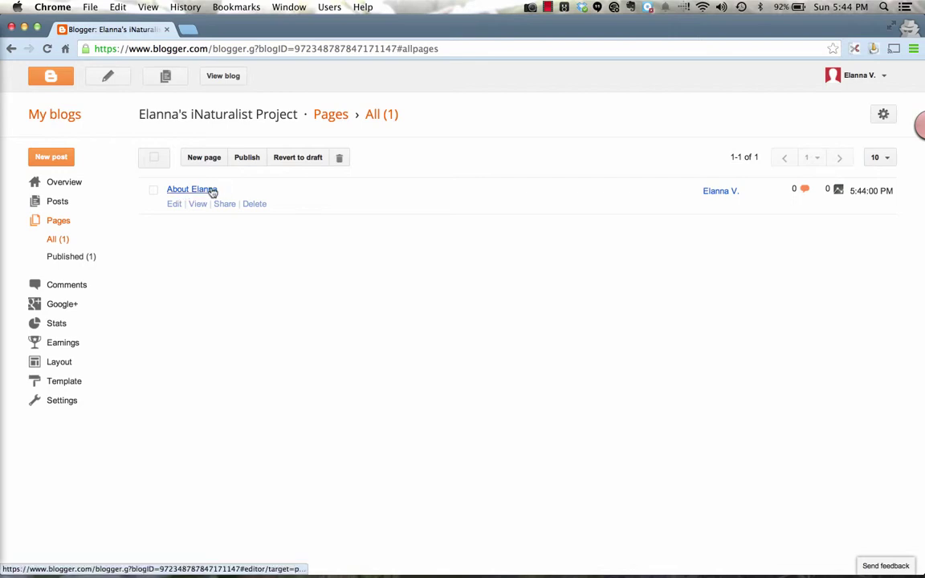
- View the blog and remove the About Me gadget from the sidebar in its layout
left_click(224, 76)
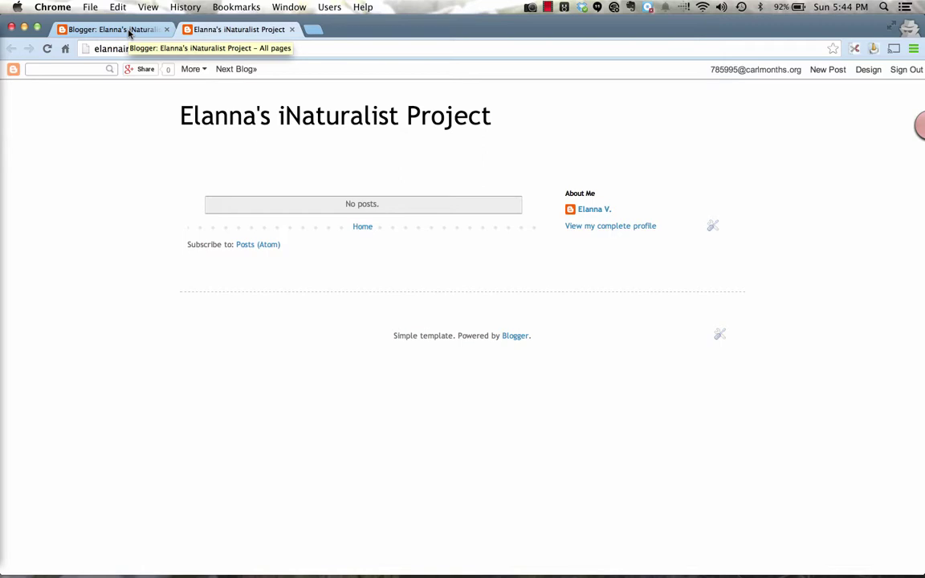
left_click(14, 71)
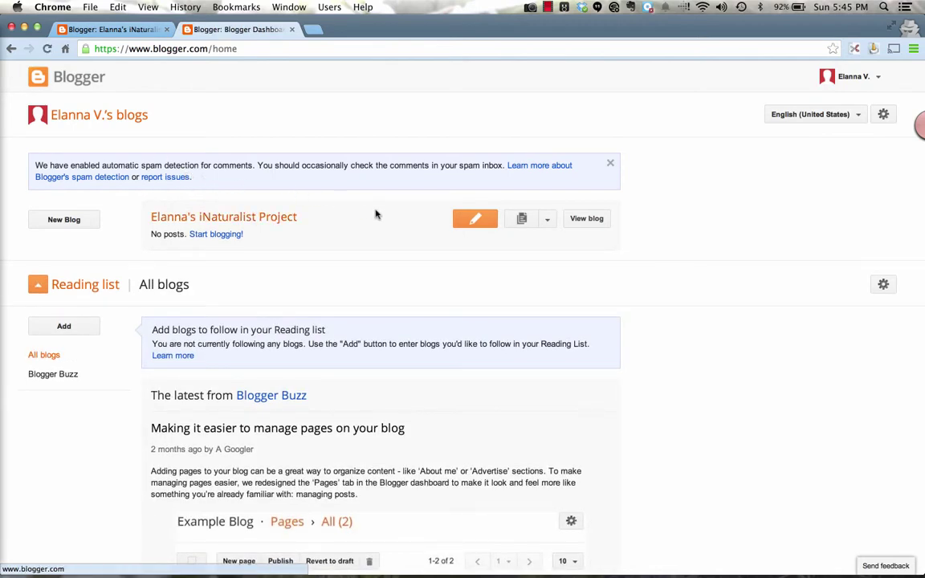
left_click(547, 222)
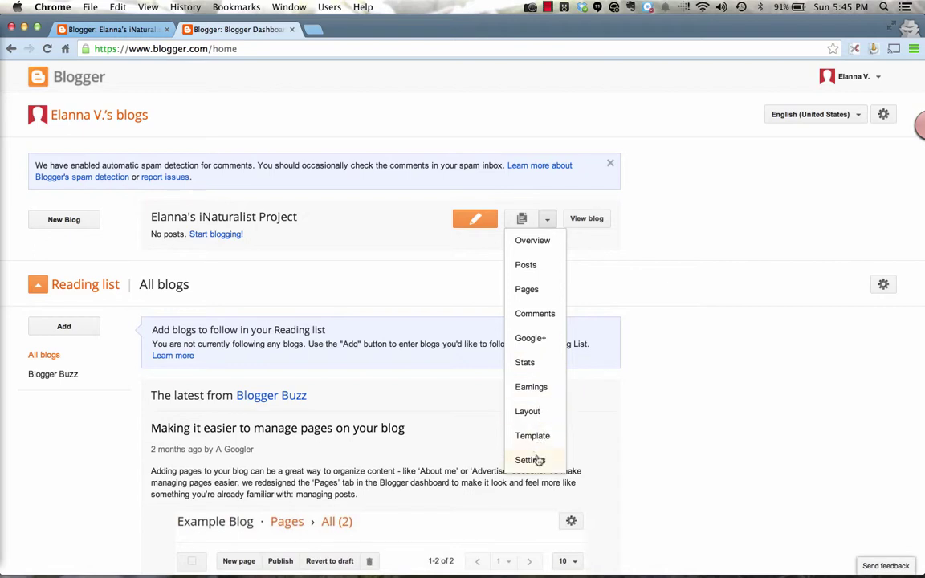
left_click(529, 412)
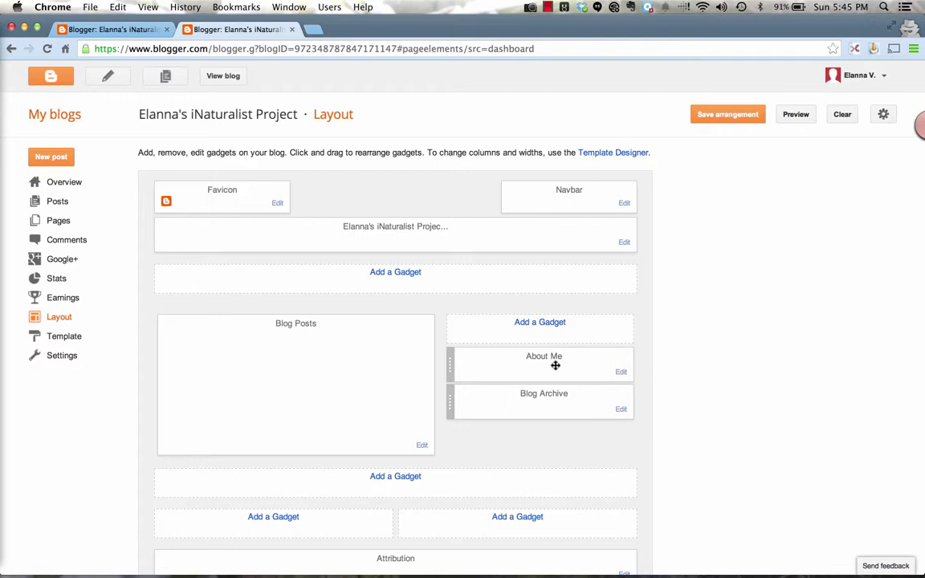
left_click(621, 374)
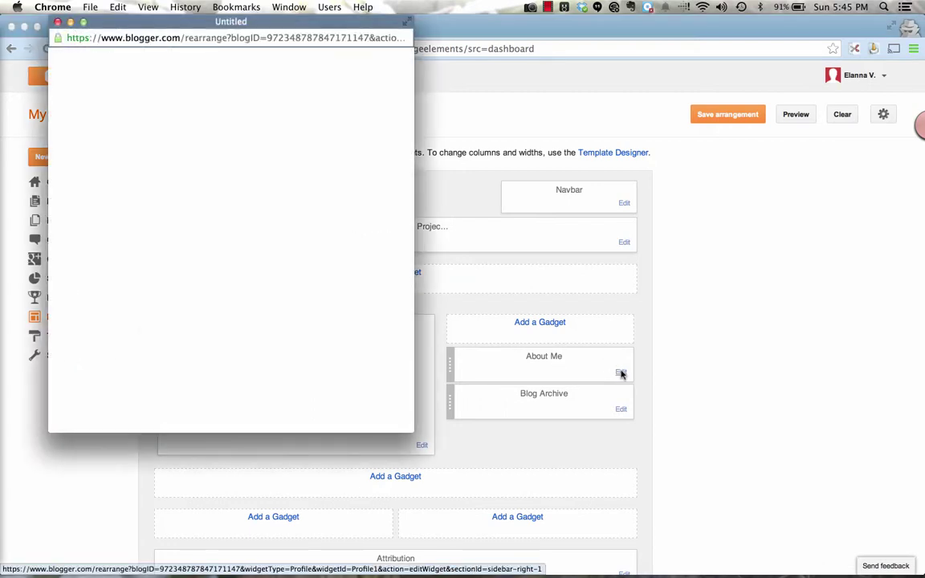
left_click(213, 242)
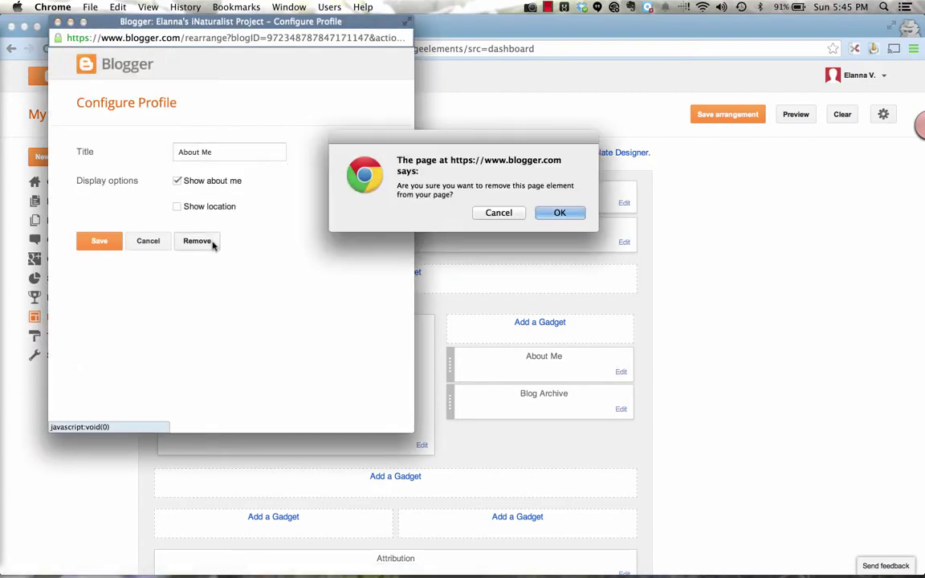
left_click(561, 212)
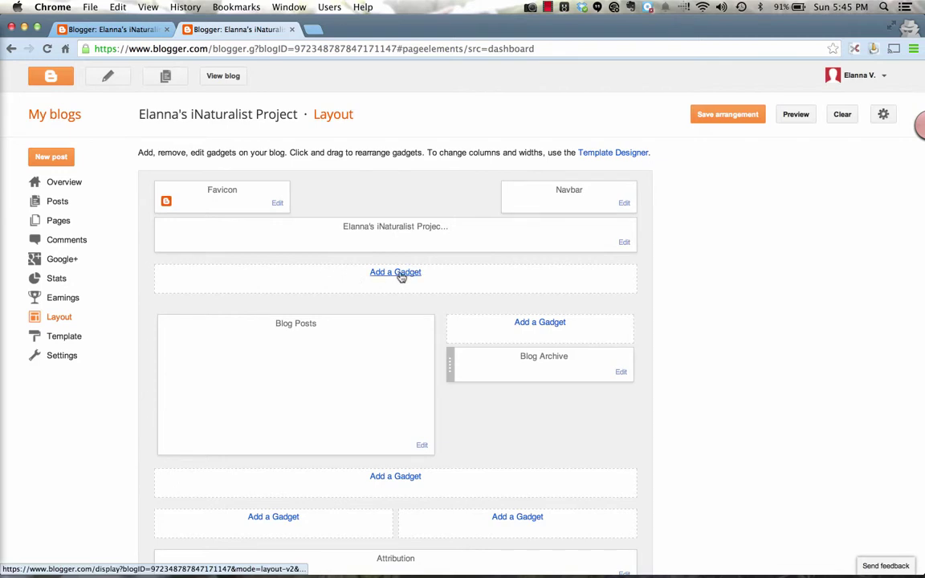
- Choose the Pages gadget for the area directly beneath the blog header and review its page list settings
left_click(401, 274)
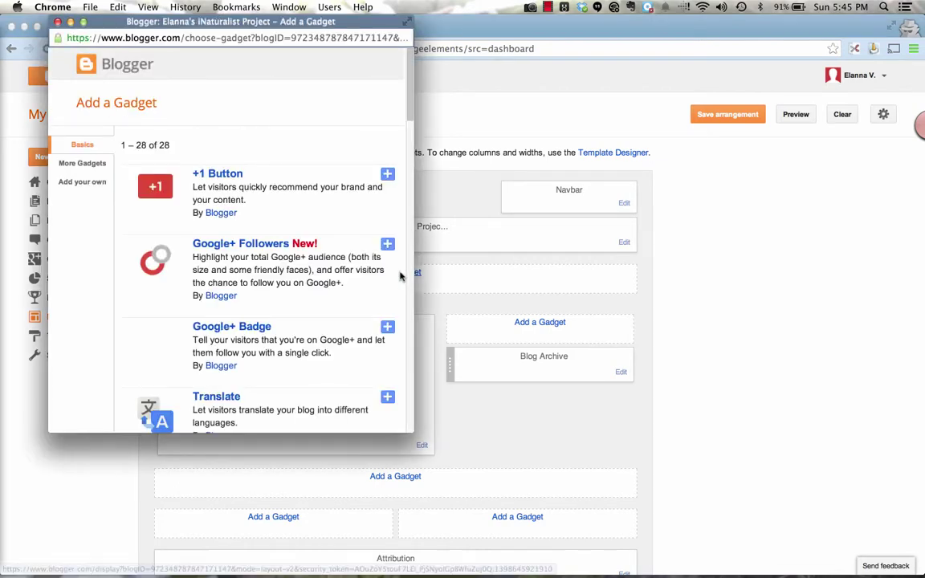
scroll(329, 290, "down", 10)
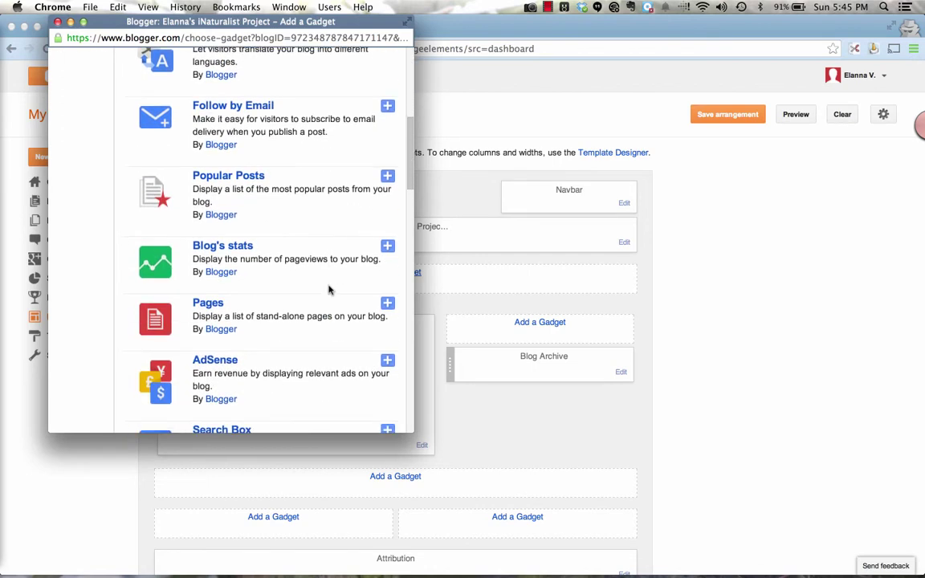
left_click(388, 304)
scroll(330, 221, "down", 1)
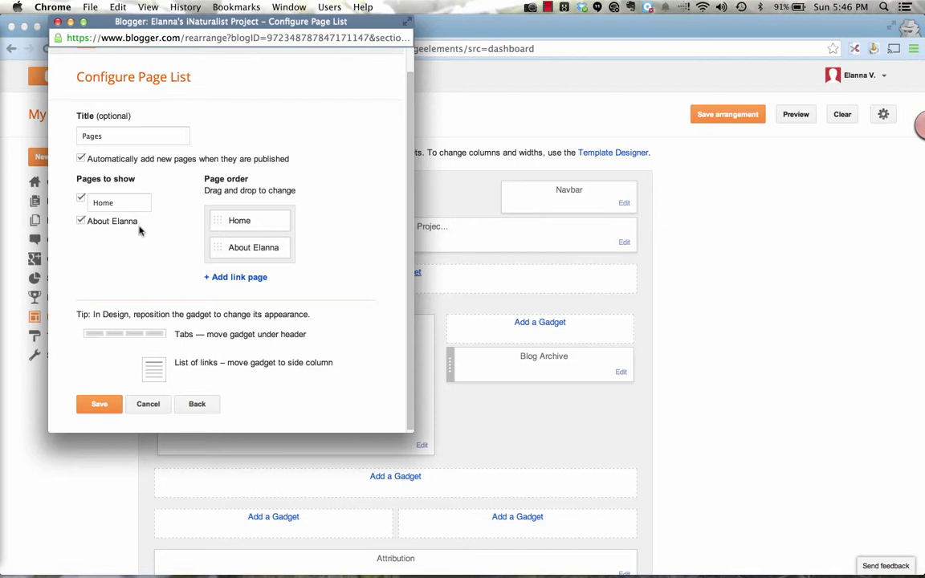
scroll(216, 325, "down", 1)
scroll(216, 324, "up", 1)
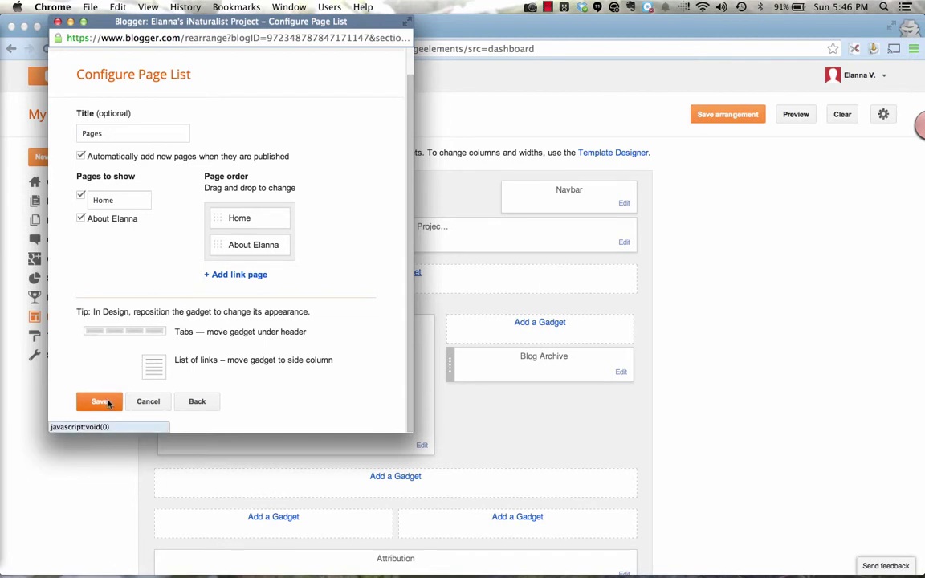
left_click(226, 276)
type("iNaturalist")
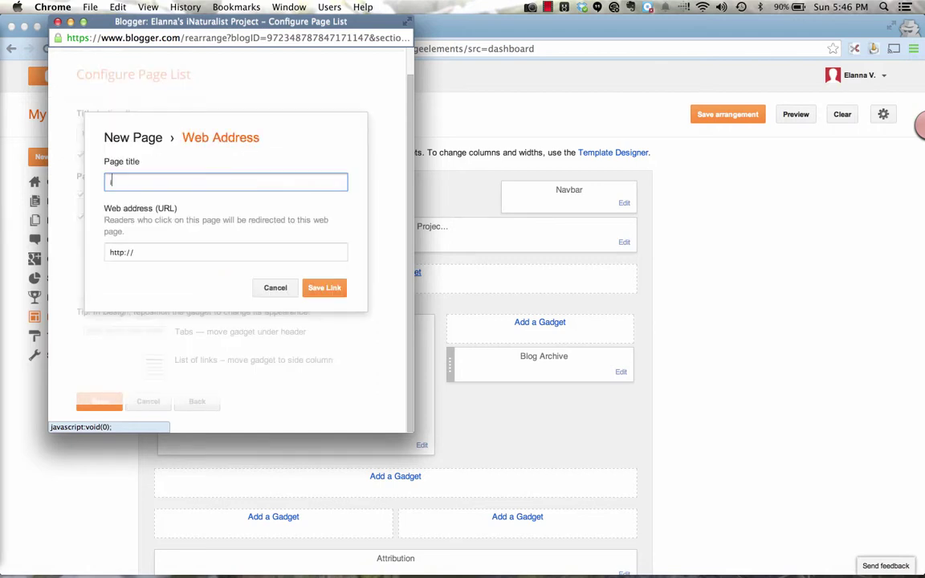
left_click(204, 253)
type("inatu")
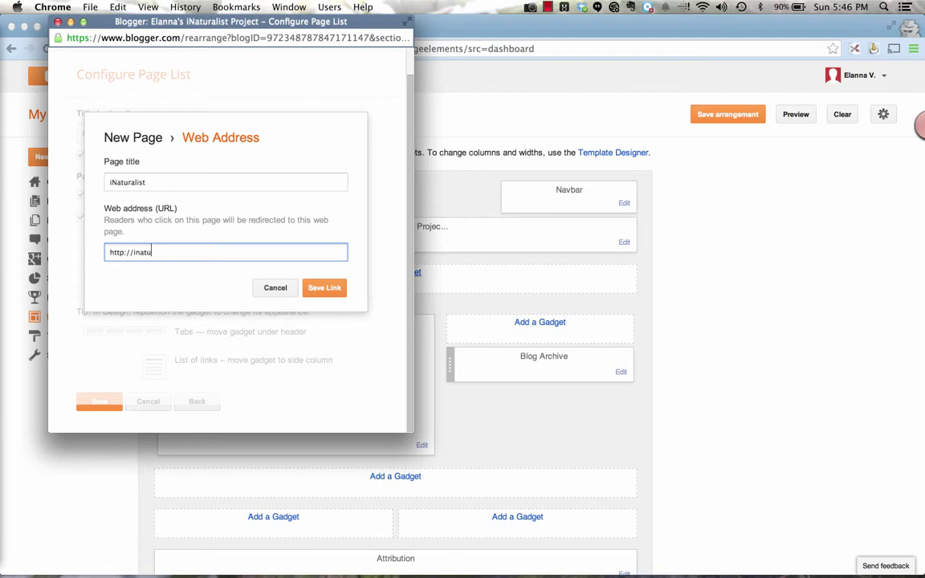
type("ralist.org")
left_click(320, 289)
scroll(163, 354, "down", 2)
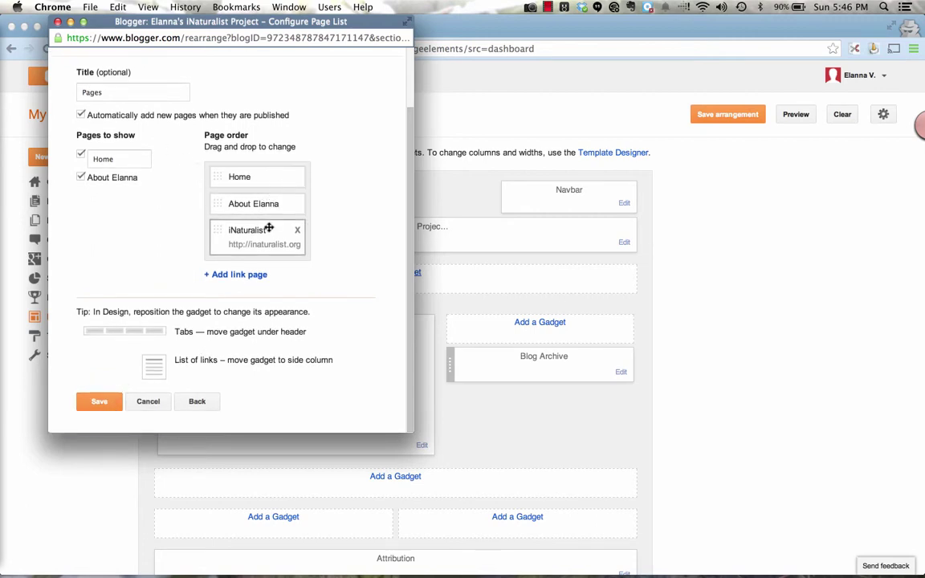
- Save the page list gadget, check the About and iNaturalist links on the live blog, and close that view
left_click(99, 401)
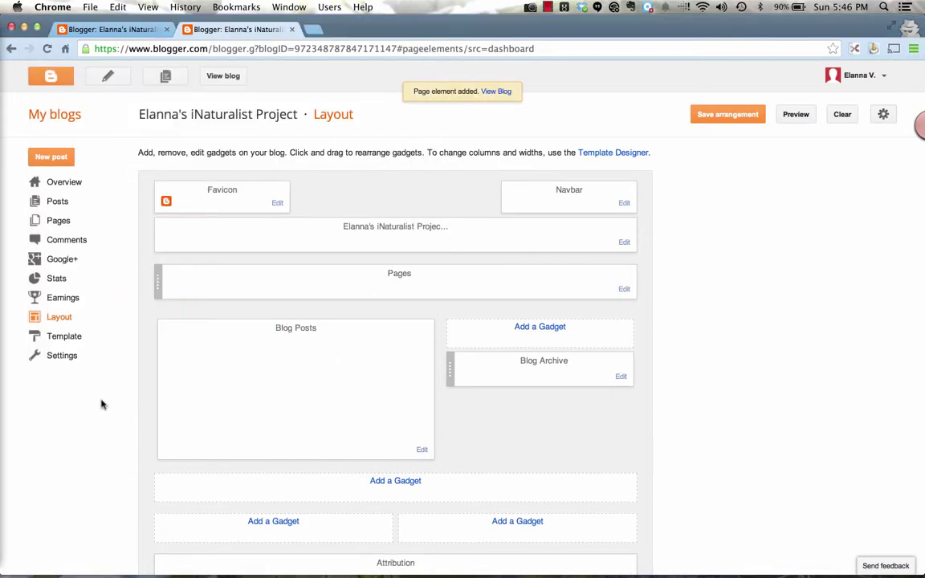
left_click(216, 78)
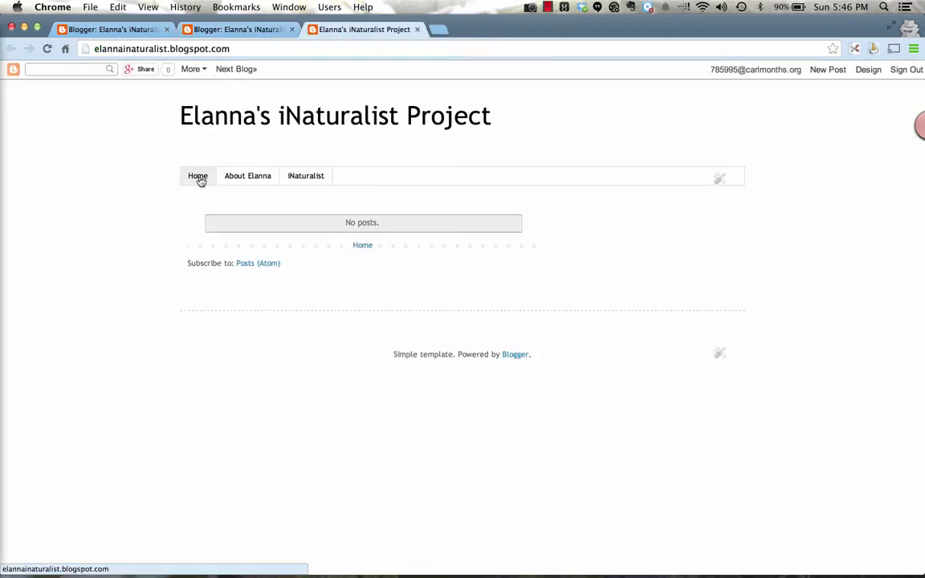
left_click(247, 177)
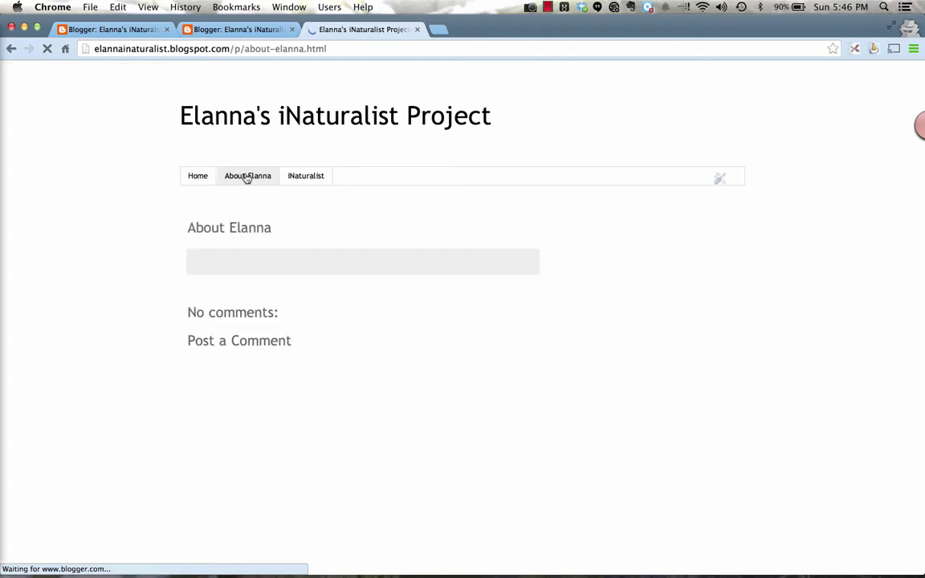
left_click(315, 179)
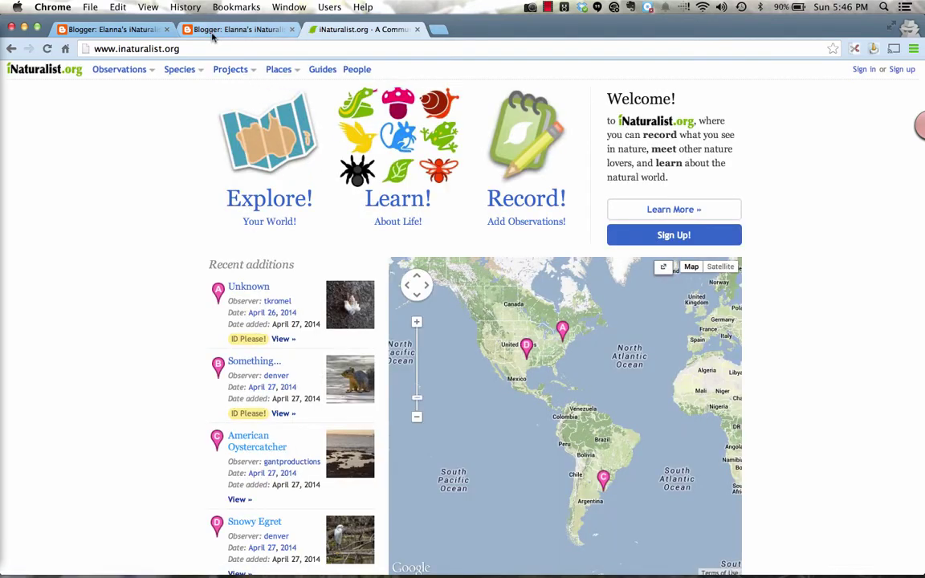
key("super+w")
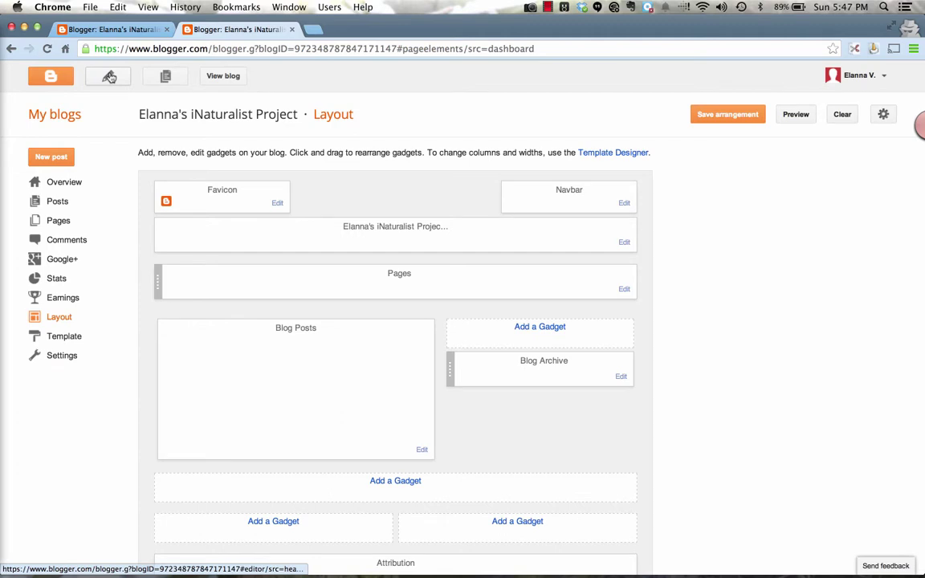
- Start a new blog post from the dashboard titled "Introduction to my iNaturalist Project"
left_click(114, 30)
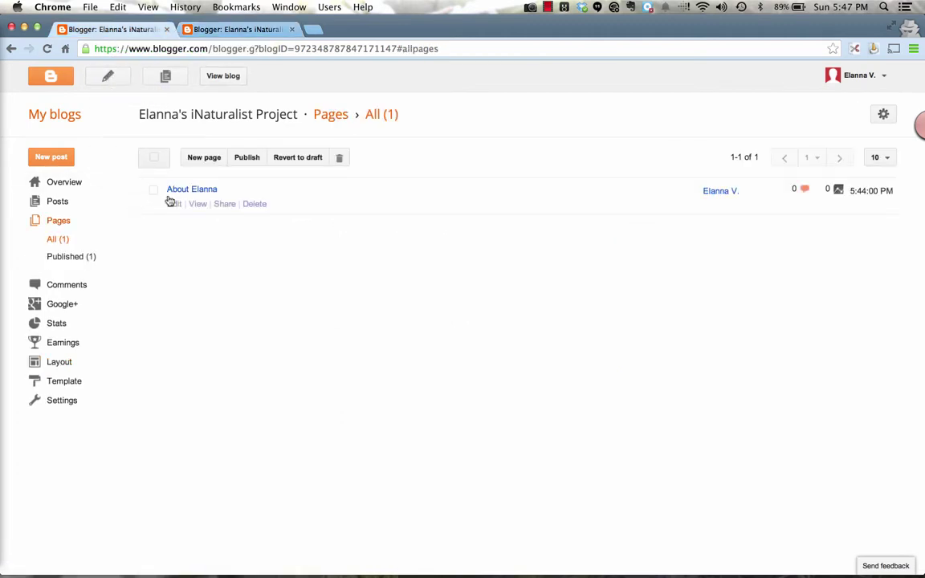
left_click(47, 84)
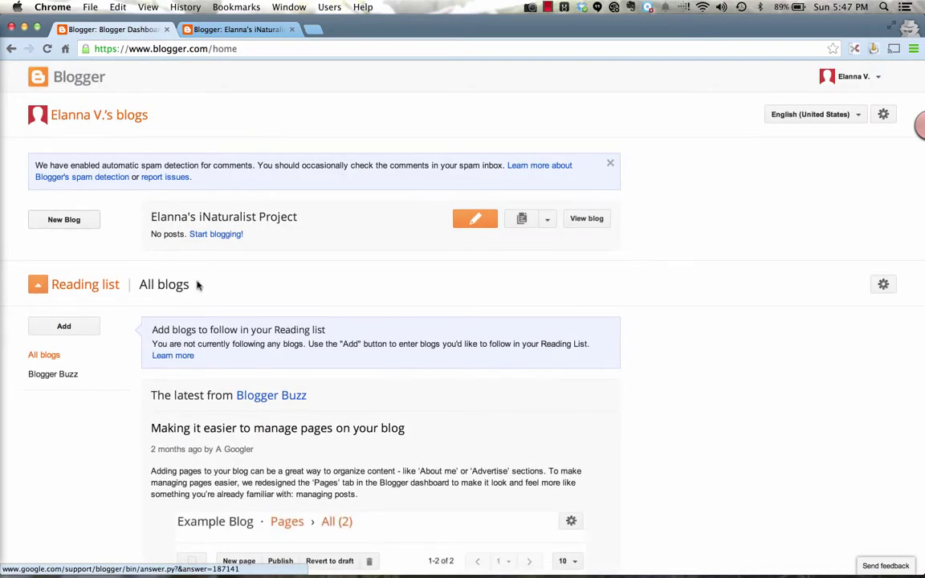
left_click(480, 222)
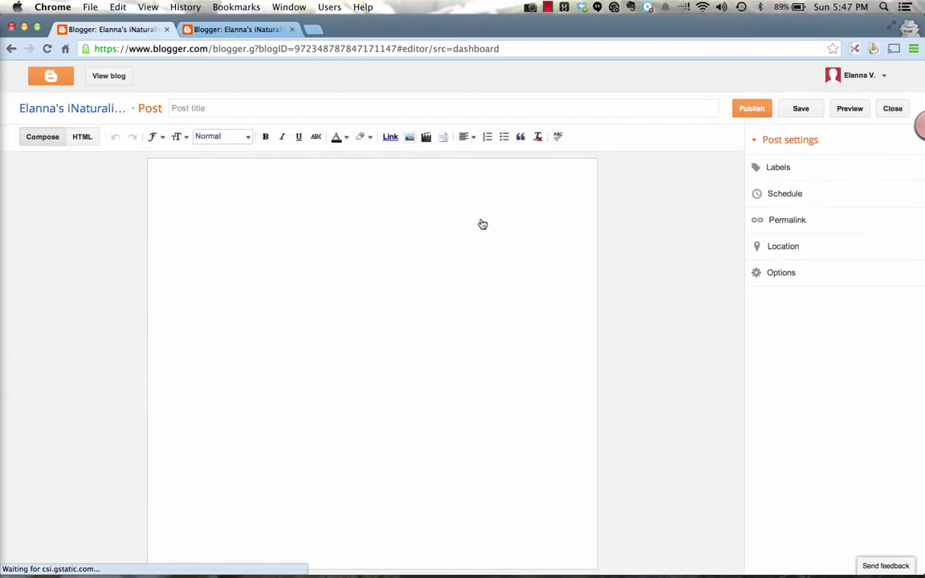
left_click(313, 107)
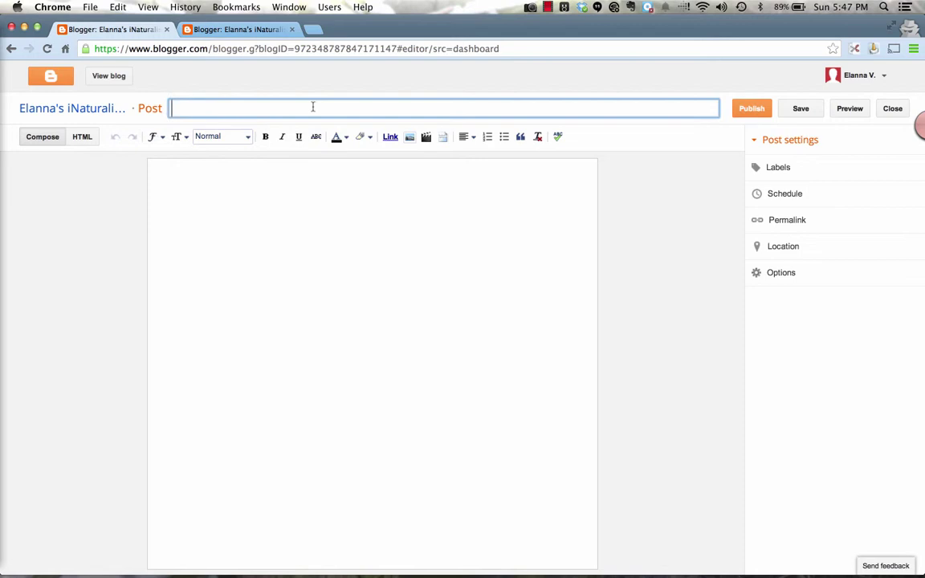
type("Introduction to my iNatu")
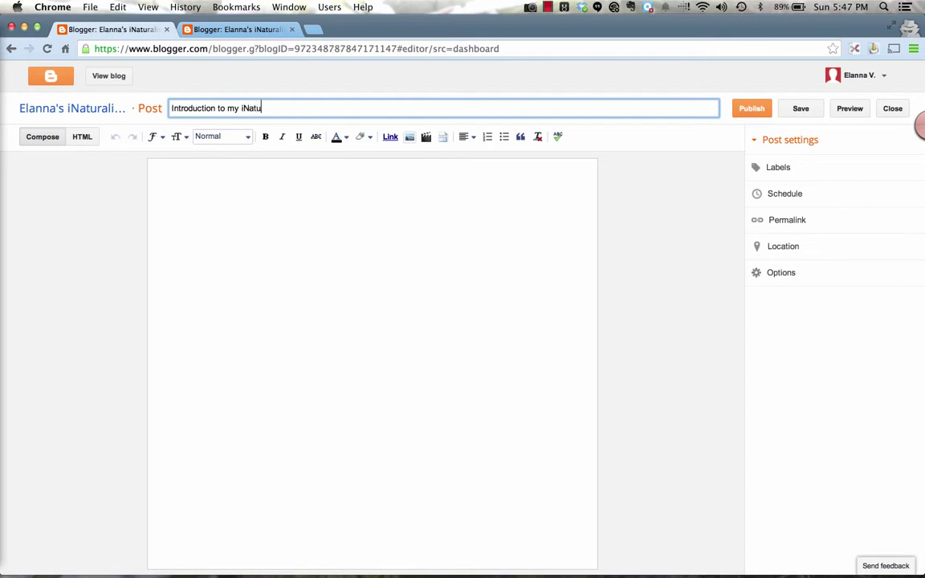
type("ralist Project")
left_click(321, 181)
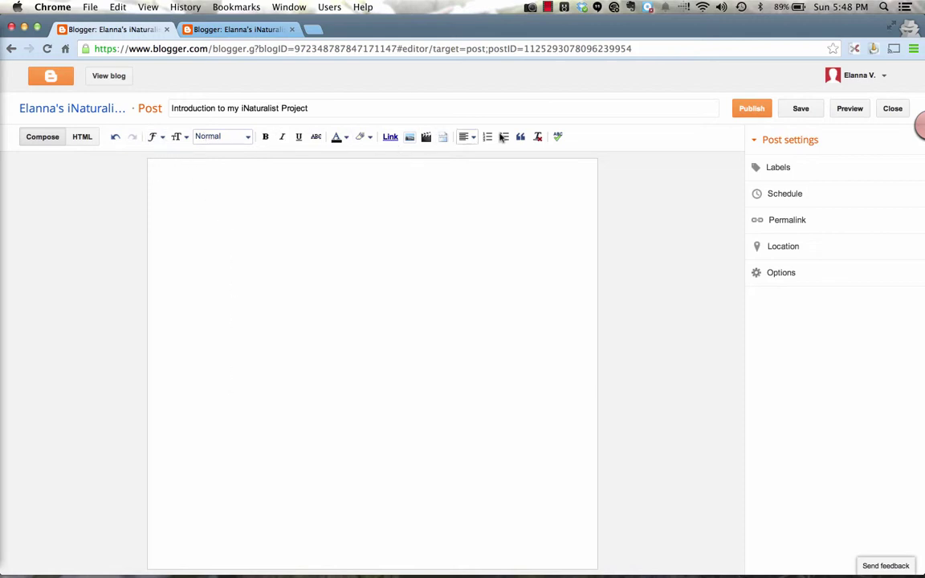
- Review the font and font size options available for the post text
left_click(161, 137)
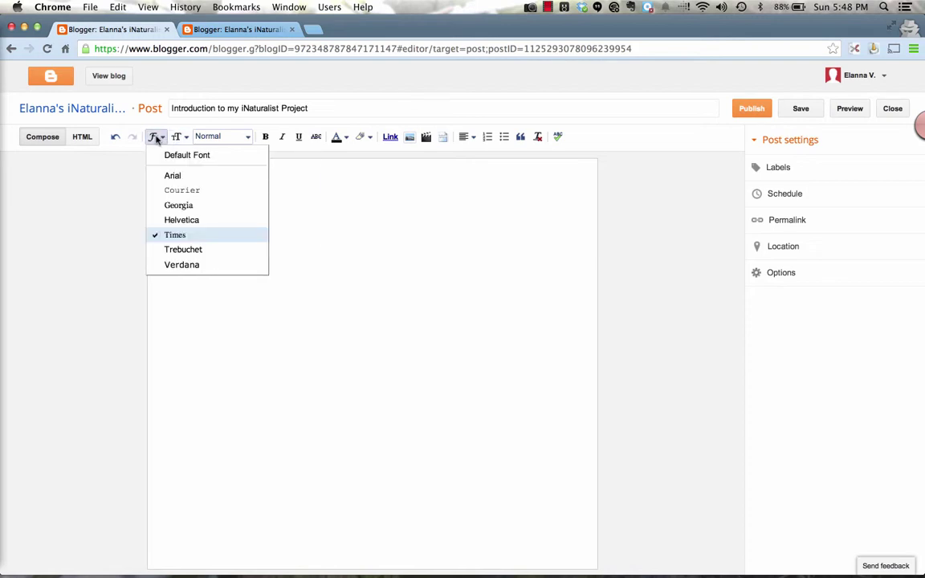
mouse_move(176, 137)
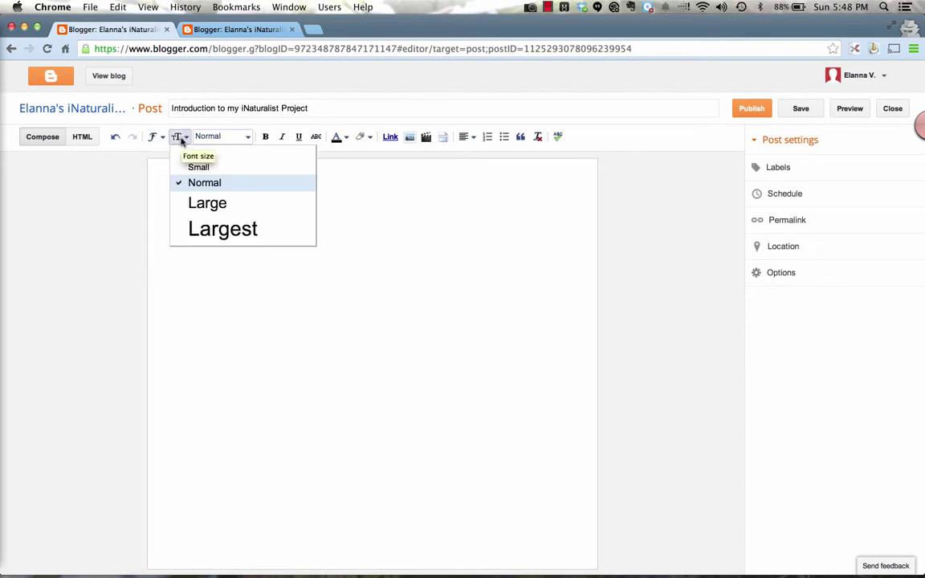
mouse_move(224, 138)
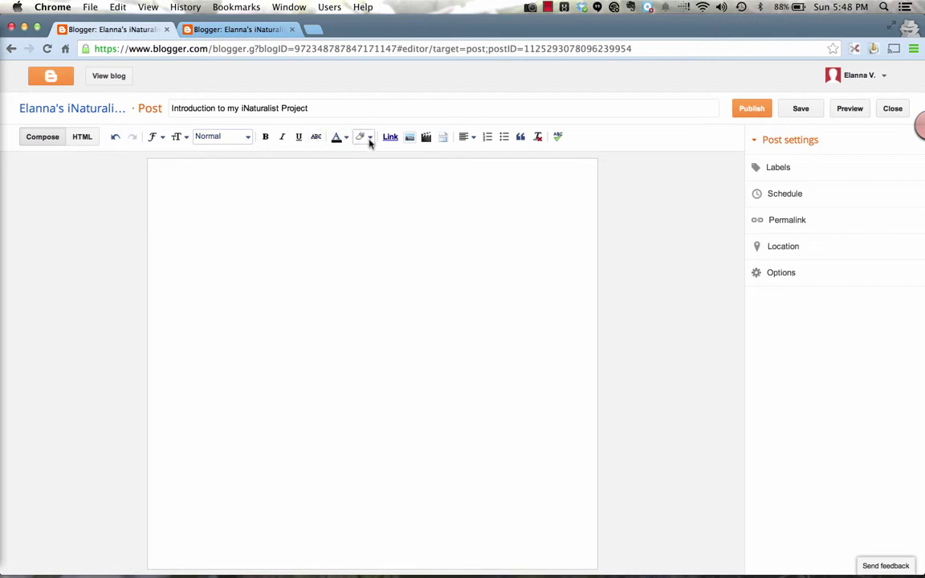
- Write "iNaturalist" in the post body, select it, and view the link settings for it without adding a link
left_click(345, 198)
type("iNaturalist")
left_click_drag(202, 171, 145, 170)
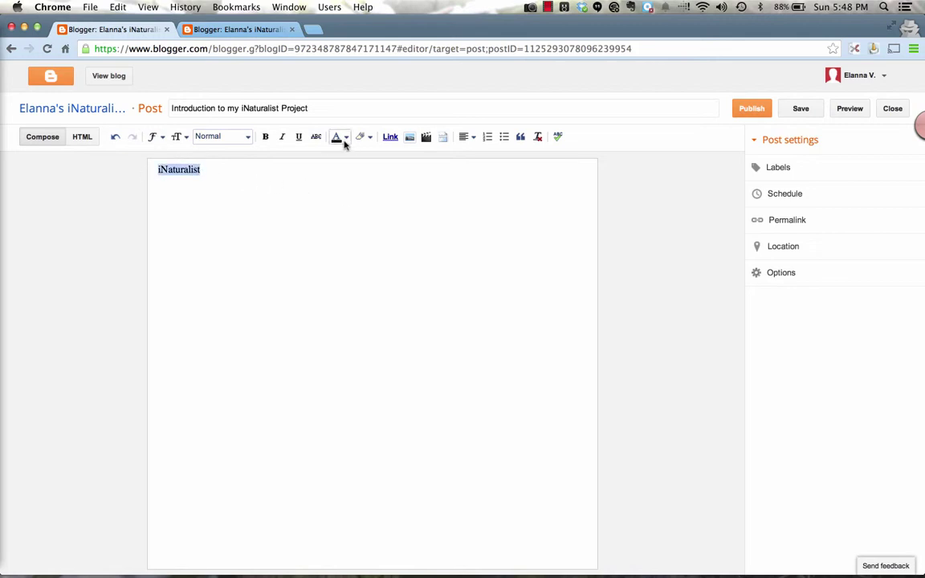
left_click(391, 138)
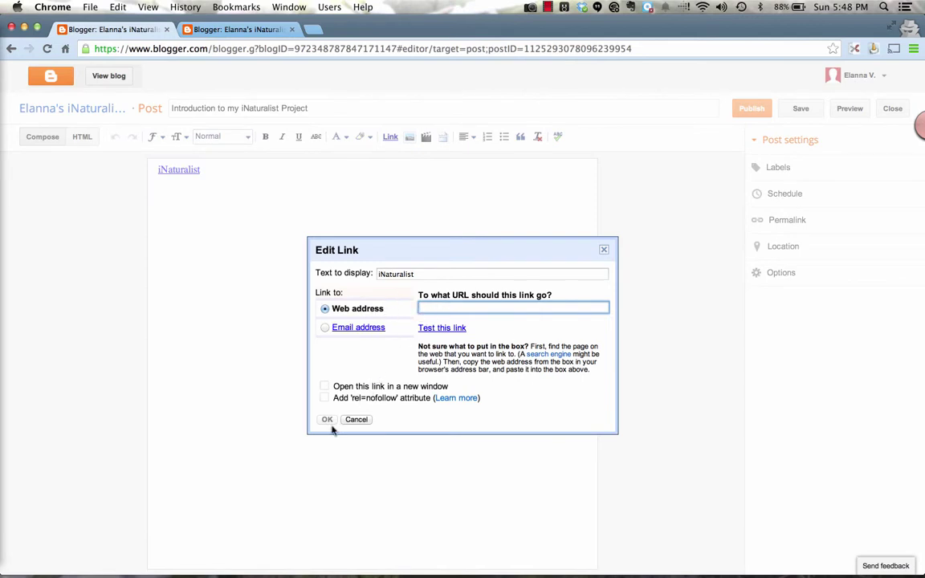
left_click(604, 252)
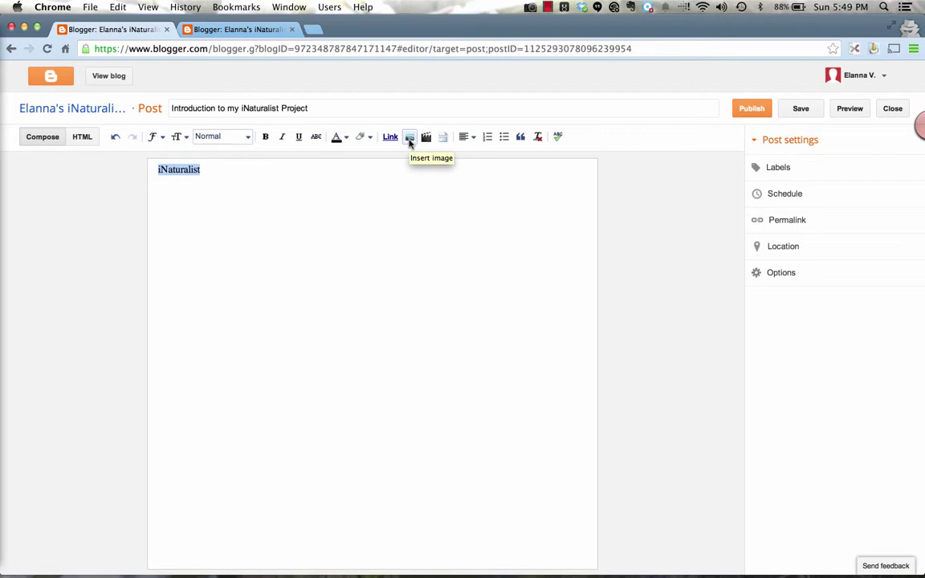
- Try out the label "lizard" in the post's settings and clear it again
left_click(760, 170)
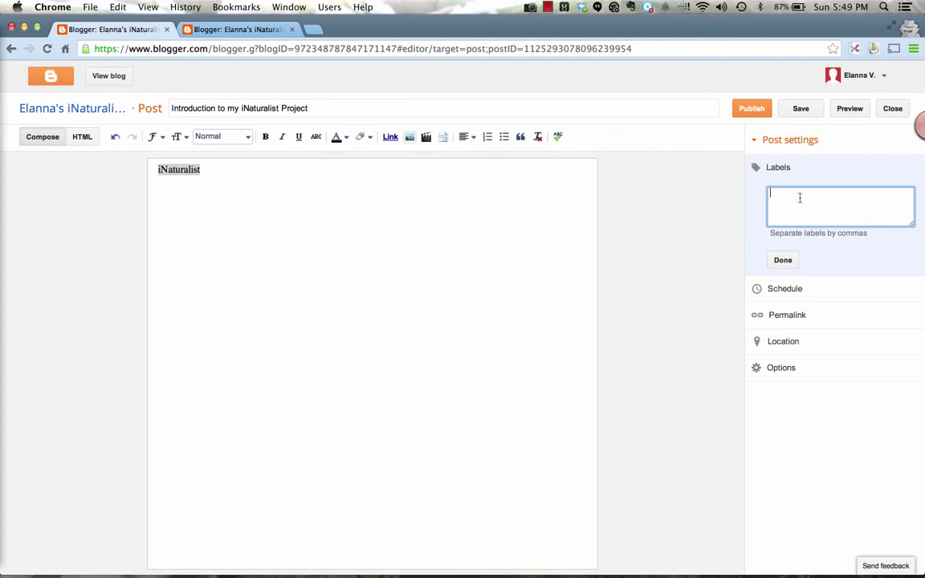
type("lizard")
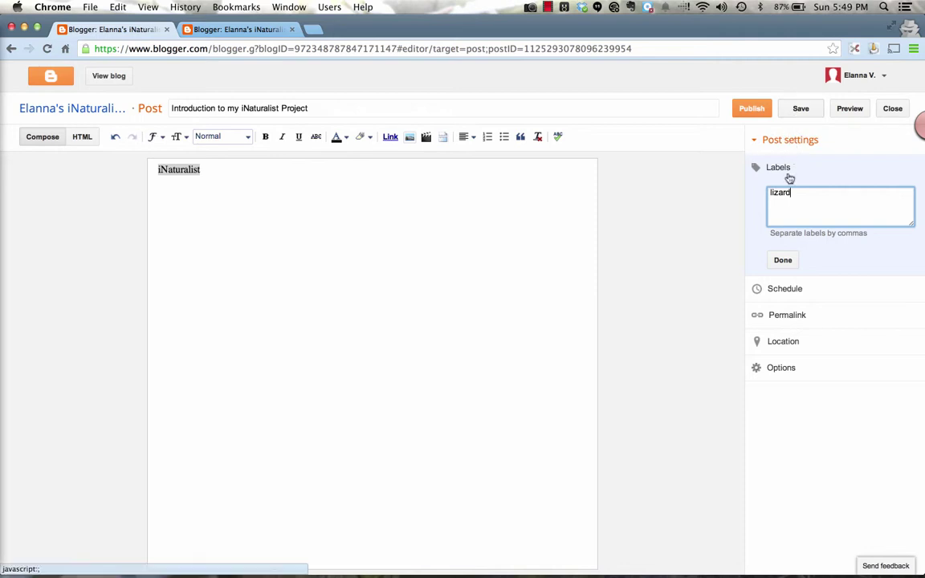
left_click_drag(793, 192, 756, 199)
key("BackSpace")
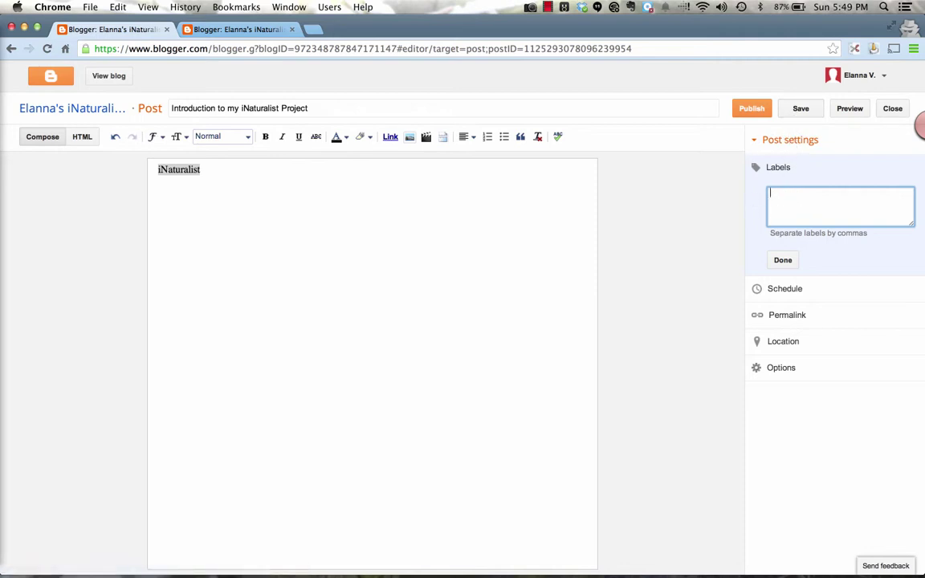
left_click(776, 249)
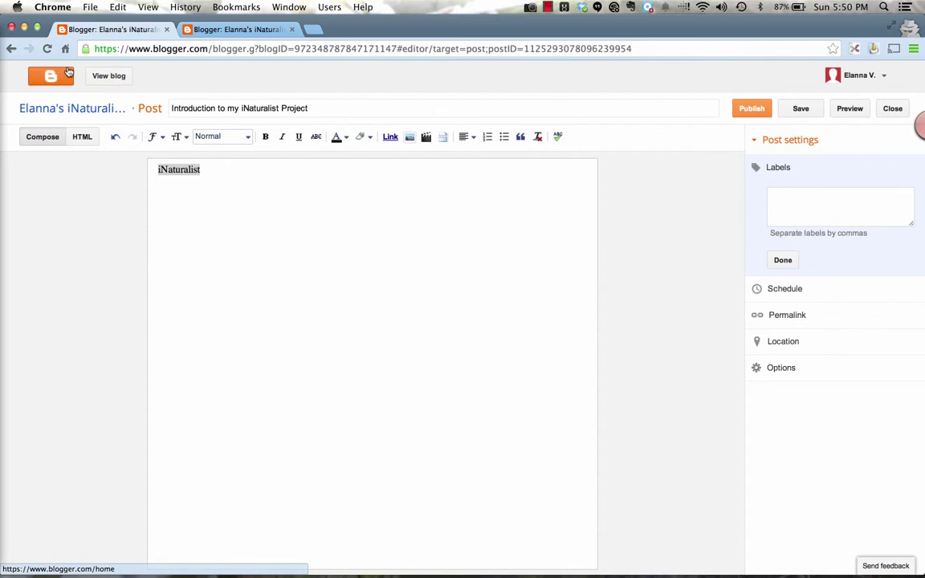
- Leave the post editor for the blog list and view the iNaturalist project blog's template options
left_click(57, 77)
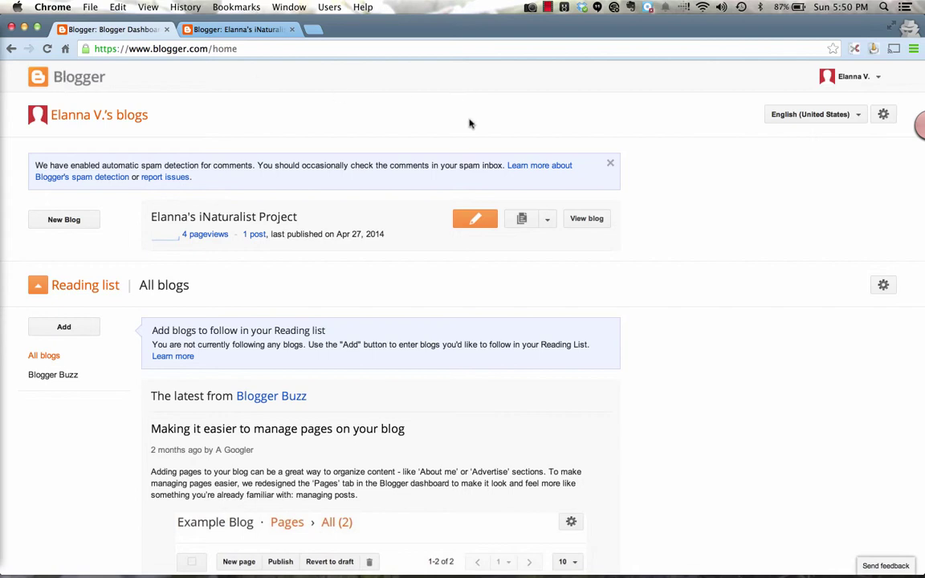
left_click(549, 223)
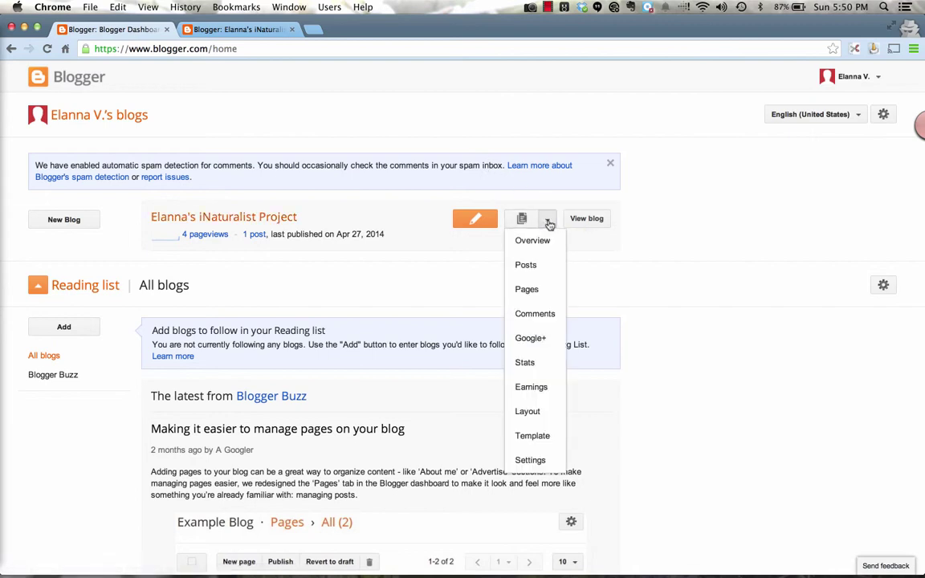
left_click(540, 436)
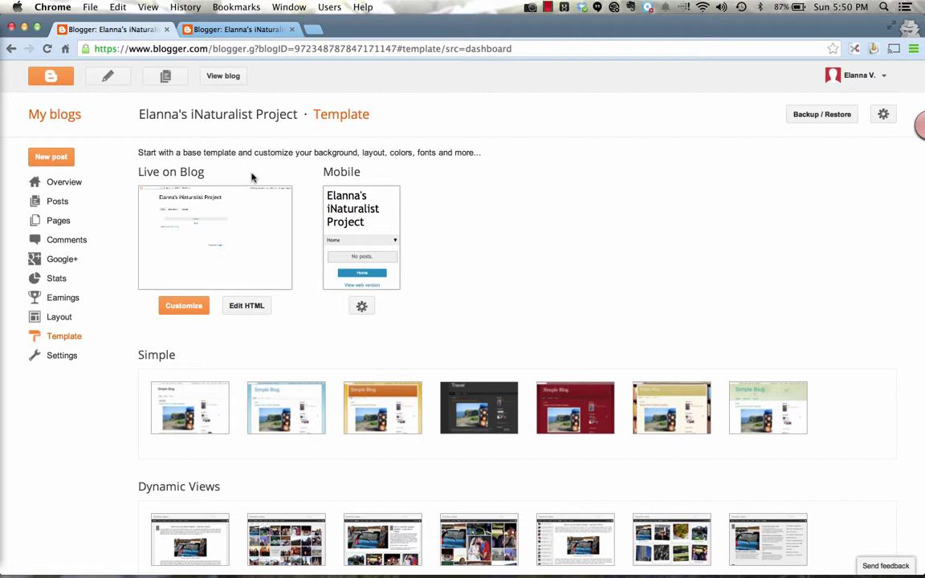
- Copy the live blog's web address and open the submission form at bit.ly/inatblog in a new tab
left_click(223, 77)
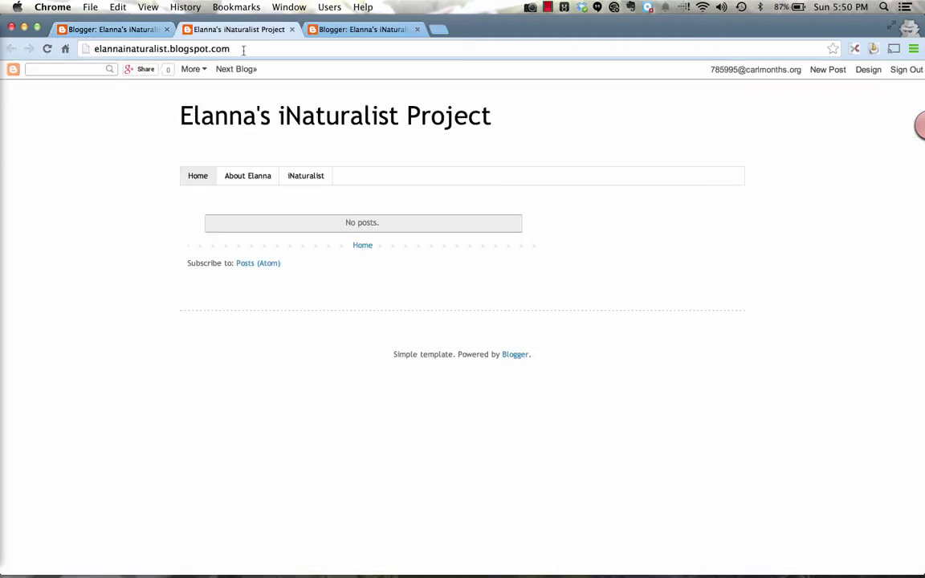
left_click_drag(243, 50, 86, 52)
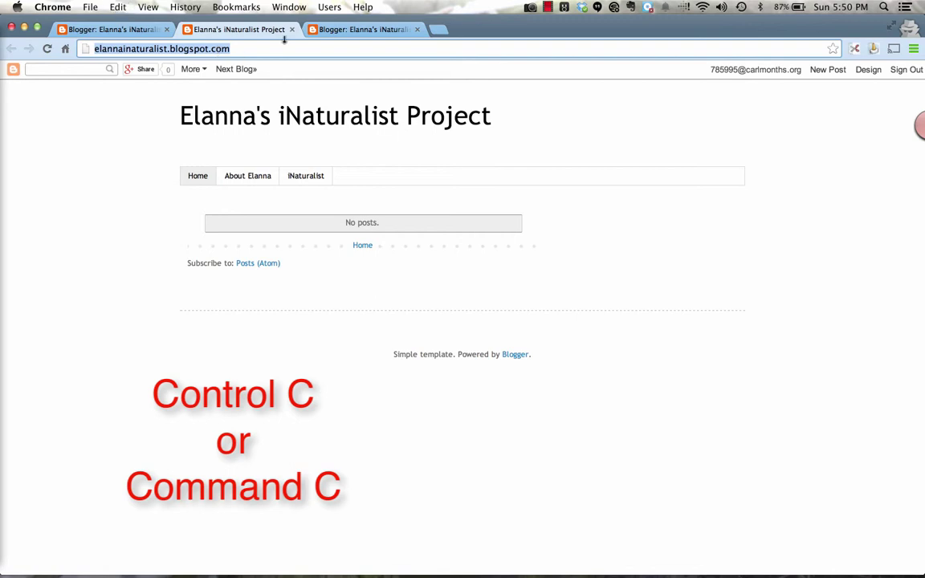
left_click(438, 29)
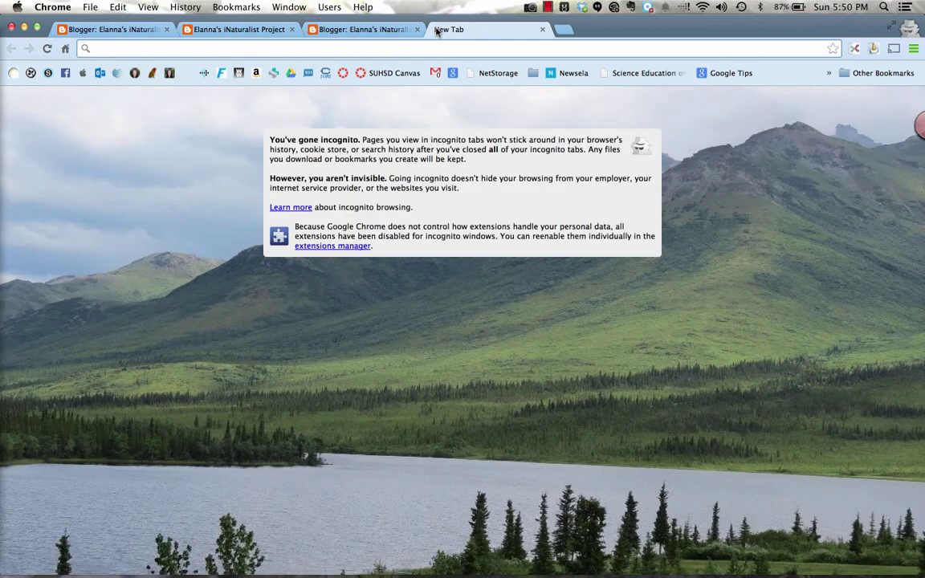
type("bit.ly/")
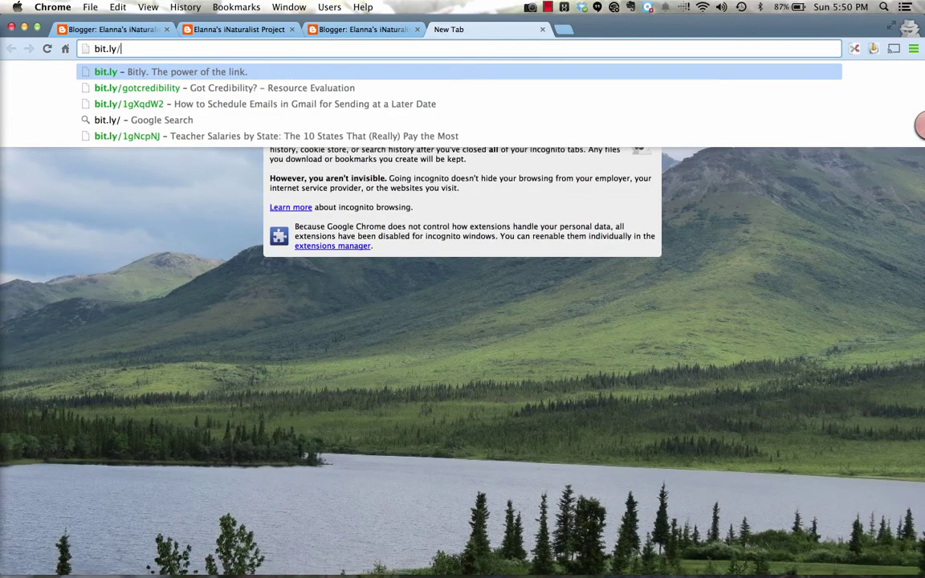
type("inatblog")
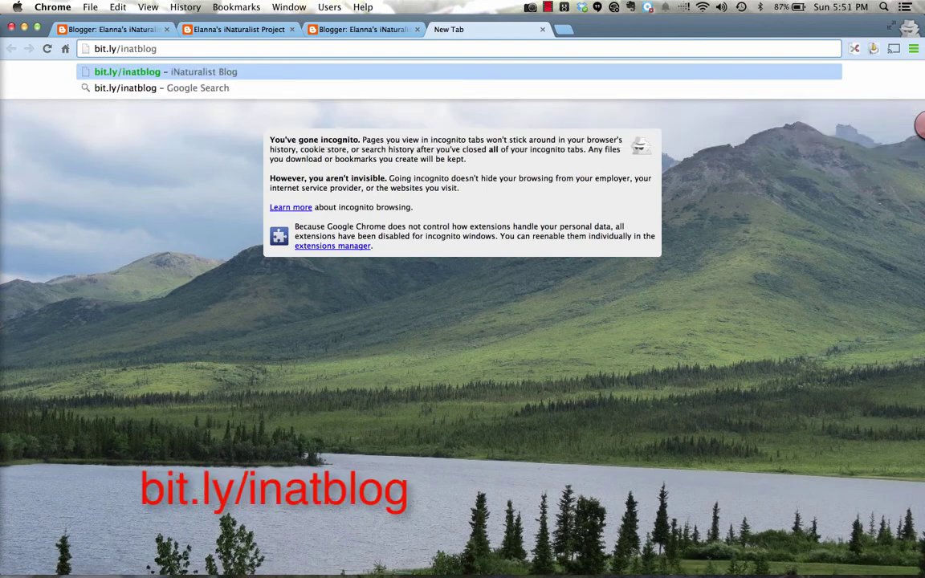
key("Return")
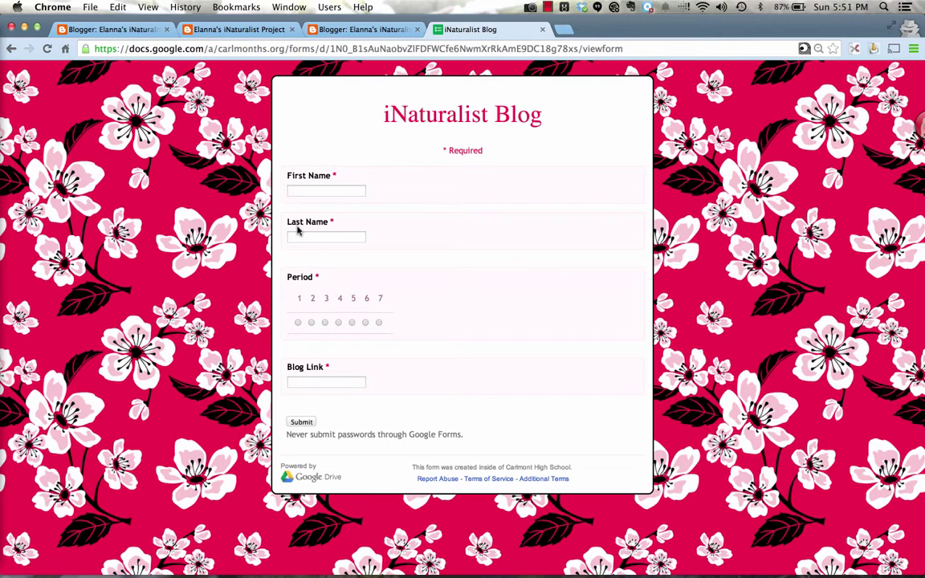
- Paste the copied blog address into the form's Blog Link and go back to the beginning of the address
left_click(324, 381)
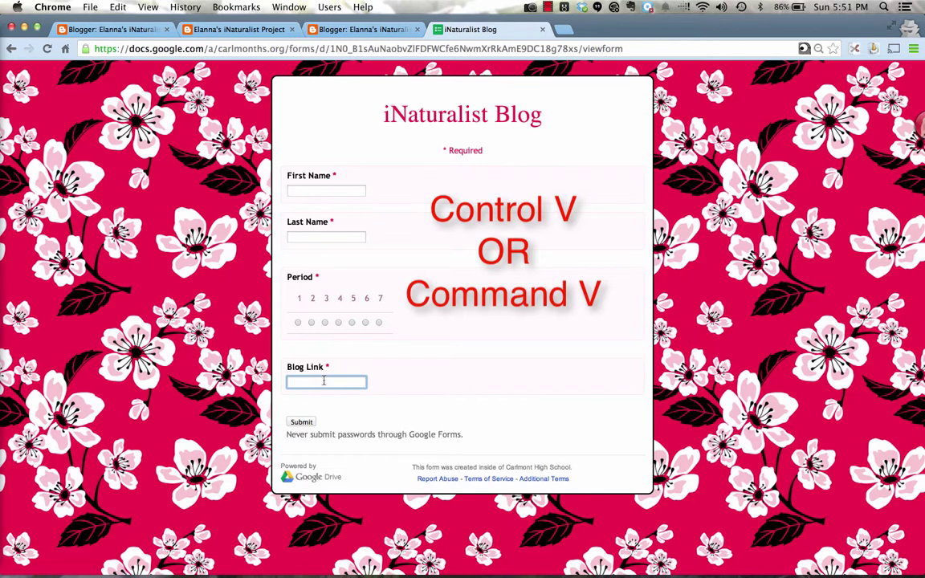
key("super+v")
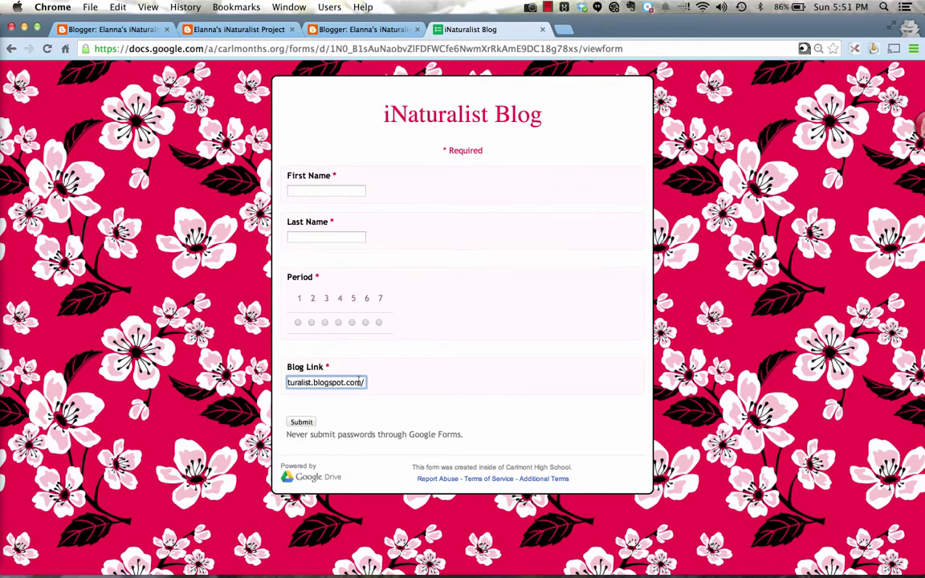
key("Left")
key("Left")
key("Left")
key("Left")
key("Left")
key("Left")
key("Left")
key("Left")
key("Left")
key("Left")
key("Left")
key("Left")
key("Left")
key("Left")
key("Left")
key("Left")
key("Left")
key("Left")
key("Left")
key("Left")
key("Left")
key("Left")
key("Left")
key("Left")
key("Left")
key("Left")
key("Left")
key("Left")
key("Left")
key("Left")
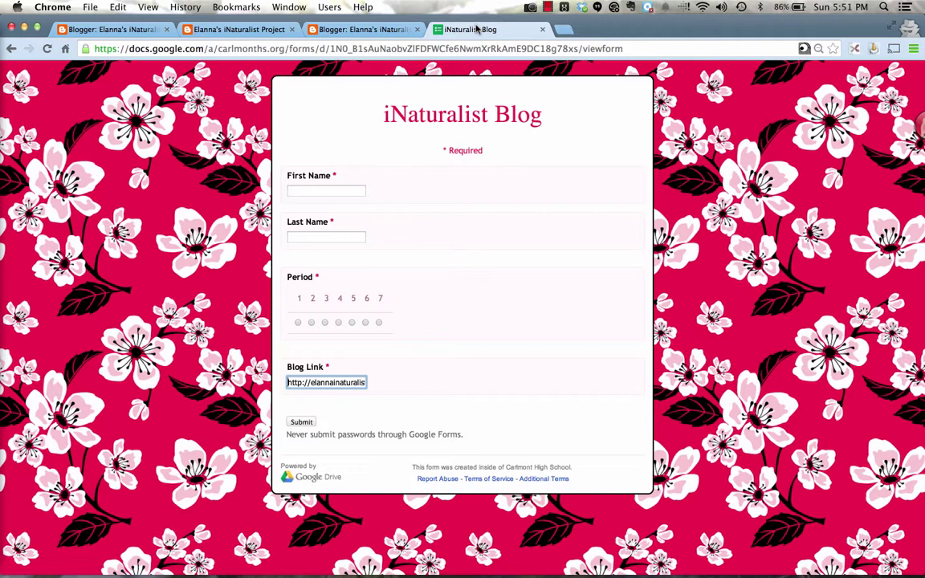
- Return to the live blog and switch to its layout page in Blogger
left_click(253, 30)
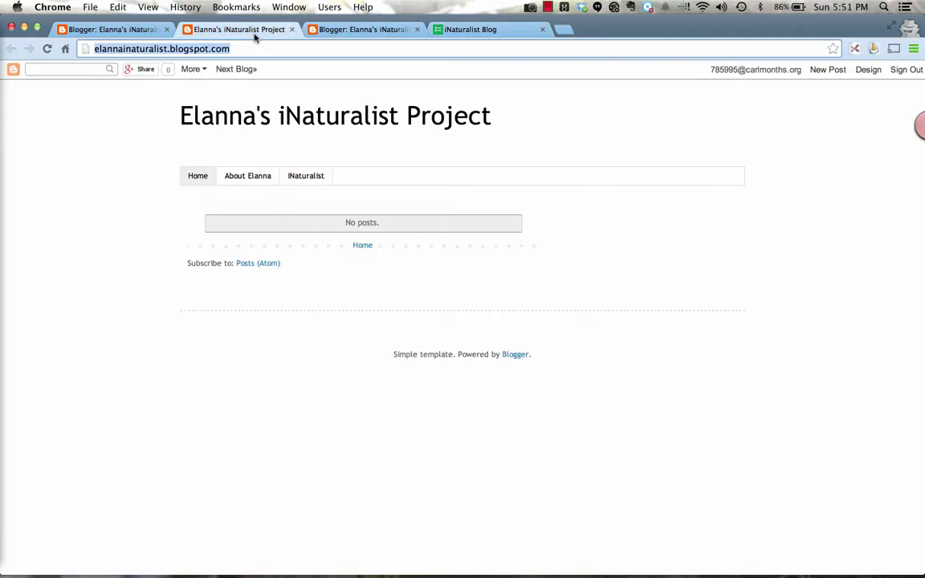
left_click(310, 29)
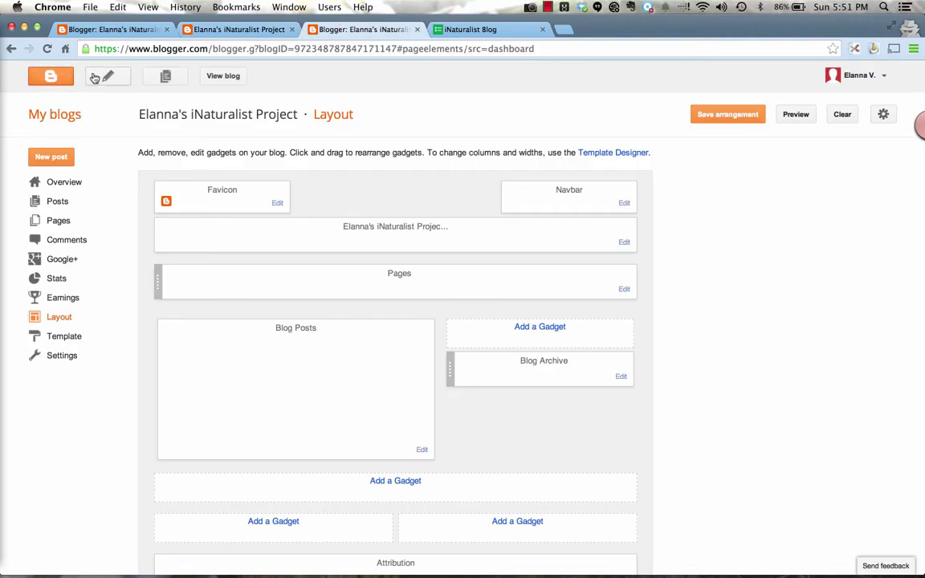